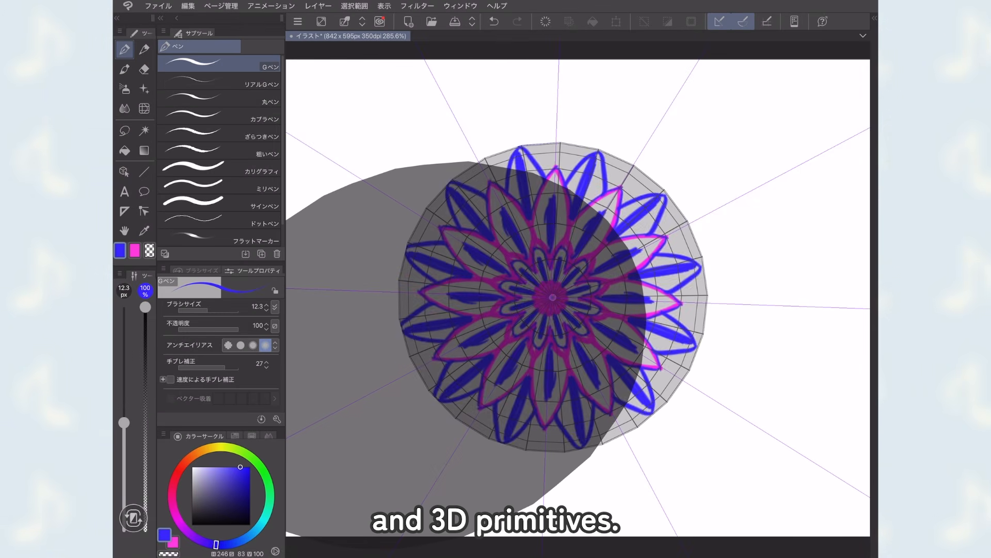
Switch to the Object tool and rotate the camera to view the painted sphere from the side
{"action": "key", "text": "o"}
{"action": "left_click_drag", "start_coordinate": [404, 133], "coordinate": [432, 186]}
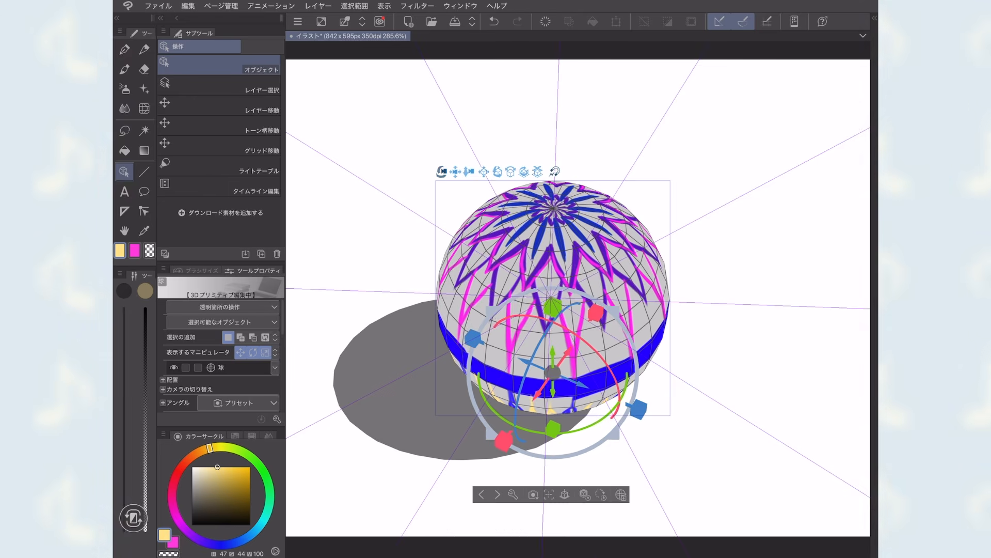
Pick the drawing colours and draw eye guides on the 3D drawing figure's face with the pen
{"action": "key", "text": "p"}
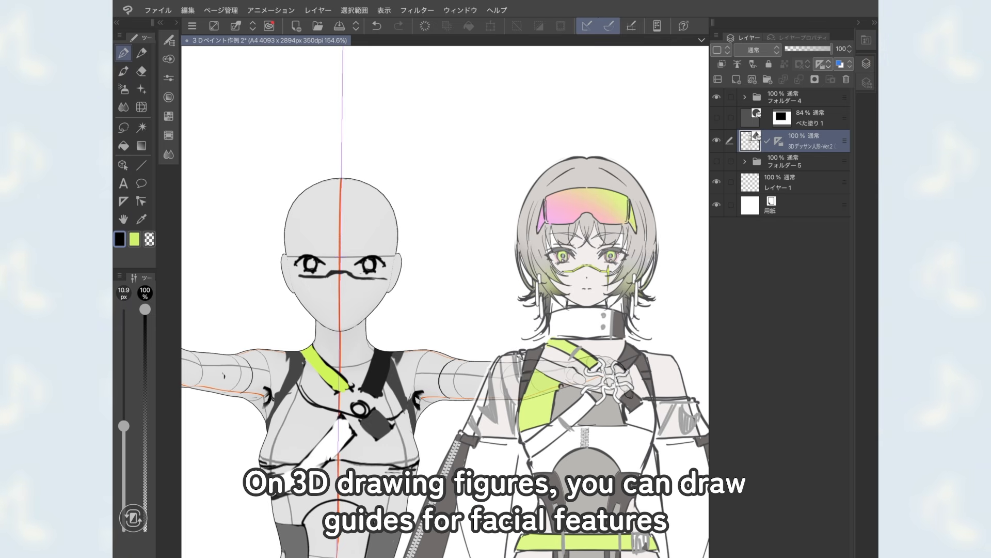
{"action": "double_click", "coordinate": [120, 239]}
{"action": "left_click_drag", "start_coordinate": [307, 265], "coordinate": [327, 256]}
{"action": "left_click", "coordinate": [622, 201]}
{"action": "double_click", "coordinate": [119, 239]}
{"action": "left_click", "coordinate": [622, 202]}
{"action": "left_click_drag", "start_coordinate": [375, 251], "coordinate": [352, 256]}
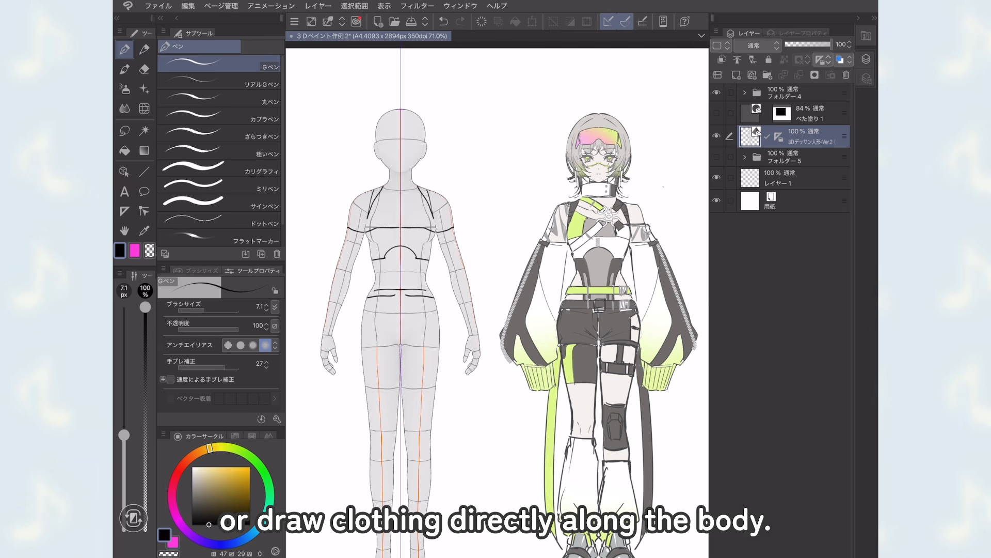
Adjust the pose of the raised leg on the 3D figure painted with the blue and gold costume
{"action": "scroll", "coordinate": [497, 289], "scroll_direction": "down", "scroll_amount": 1}
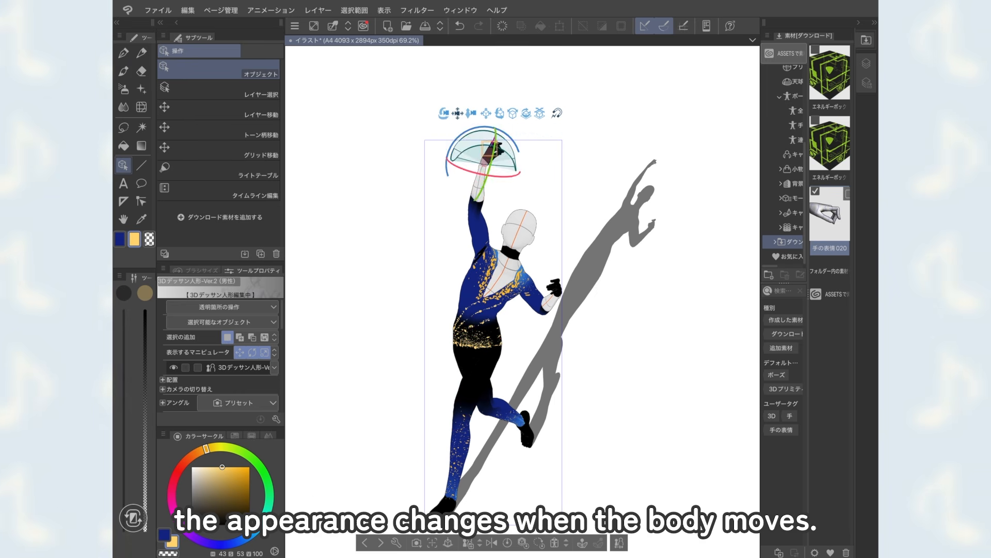
{"action": "left_click_drag", "start_coordinate": [496, 408], "coordinate": [523, 400]}
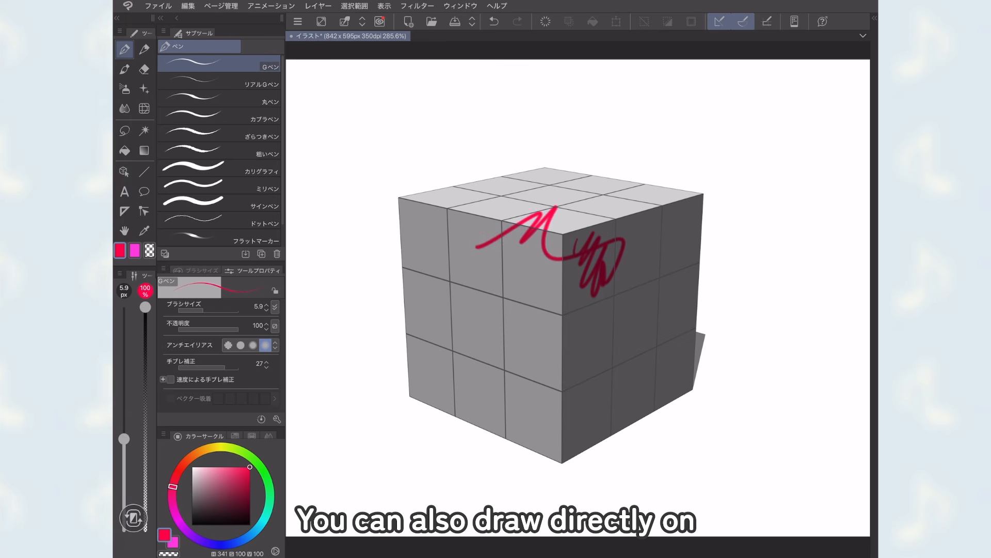
Draw red G-pen and Crayon strokes across the cube's top and side faces, and rotate the camera to inspect them
{"action": "left_click_drag", "start_coordinate": [555, 222], "coordinate": [533, 284]}
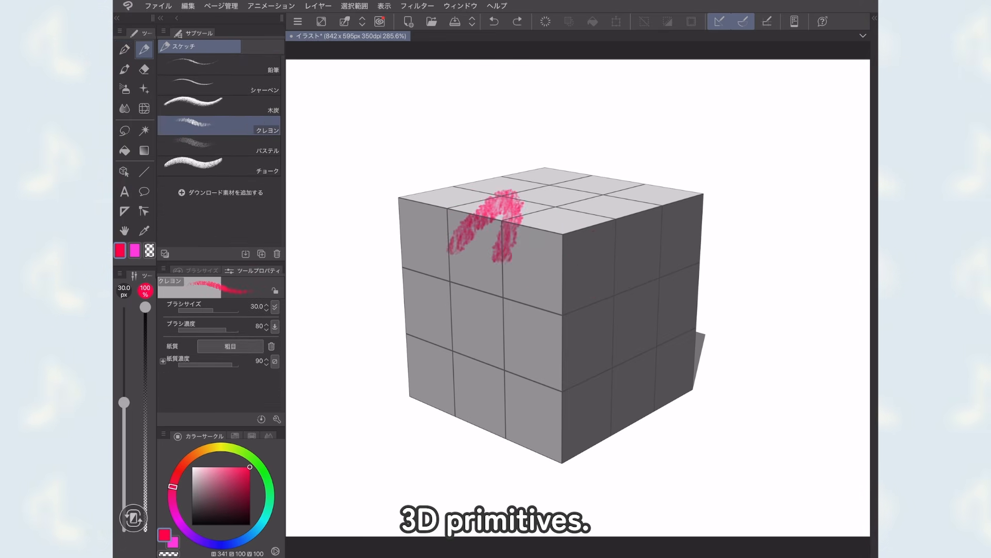
{"action": "left_click_drag", "start_coordinate": [496, 199], "coordinate": [568, 274]}
{"action": "left_click_drag", "start_coordinate": [567, 217], "coordinate": [646, 289]}
{"action": "key", "text": "o"}
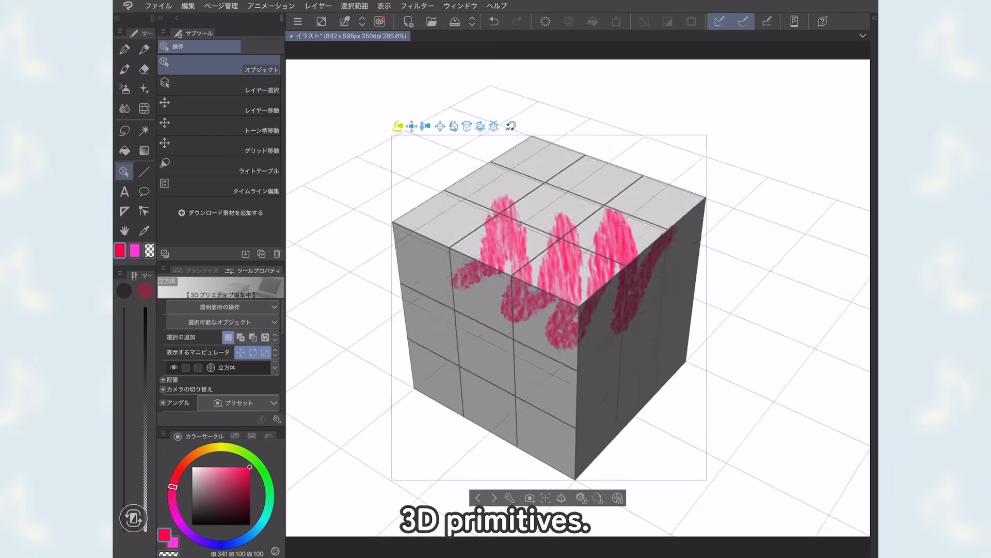
{"action": "left_click_drag", "start_coordinate": [398, 126], "coordinate": [361, 150]}
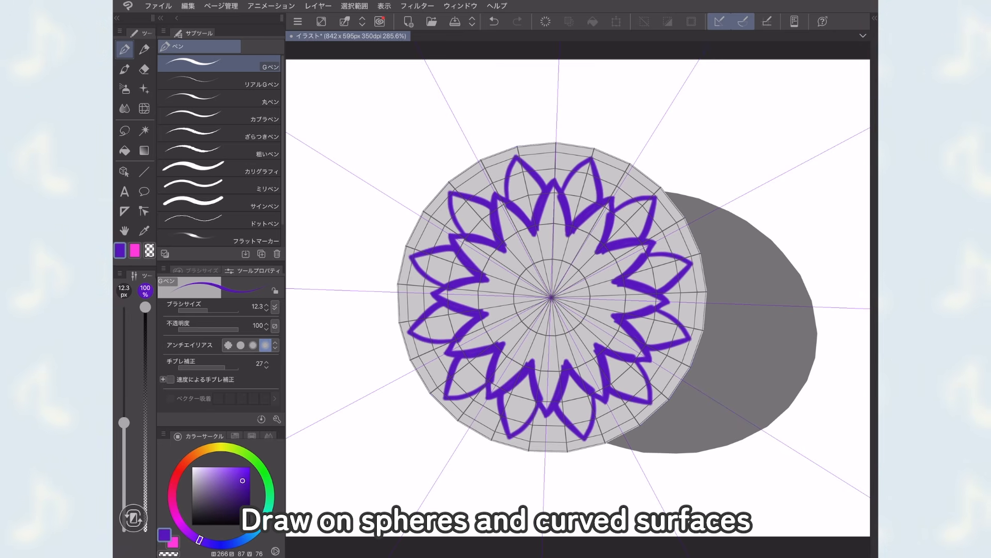
Add blue and magenta petals to the radially symmetric pattern on the sphere, and tilt the camera to view it from the side
{"action": "mouse_move", "coordinate": [552, 296]}
{"action": "left_mouse_down"}
{"action": "mouse_move", "coordinate": [561, 266]}
{"action": "mouse_move", "coordinate": [553, 294]}
{"action": "left_mouse_up"}
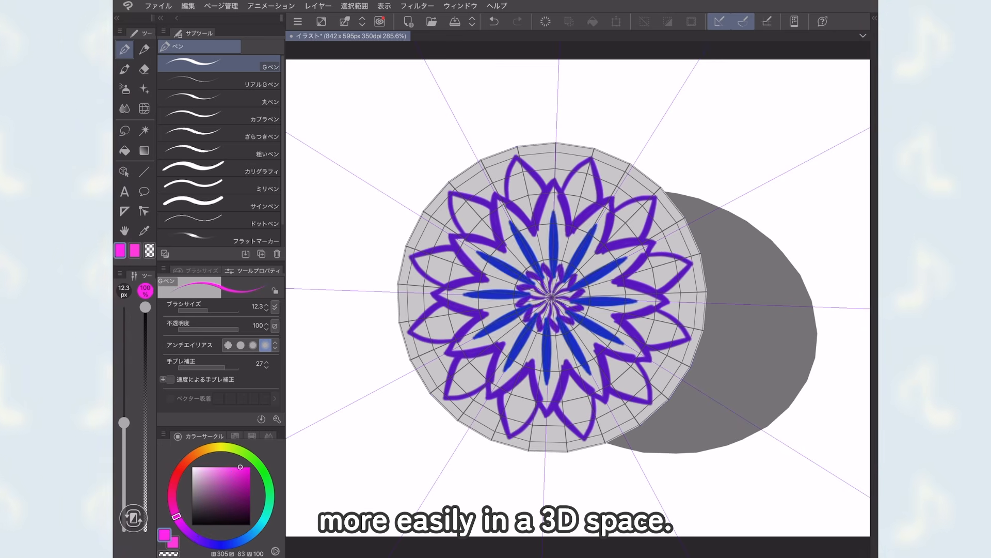
{"action": "mouse_move", "coordinate": [553, 178]}
{"action": "left_mouse_down"}
{"action": "mouse_move", "coordinate": [531, 220]}
{"action": "mouse_move", "coordinate": [571, 218]}
{"action": "left_mouse_up"}
{"action": "mouse_move", "coordinate": [557, 144]}
{"action": "left_mouse_down"}
{"action": "mouse_move", "coordinate": [536, 172]}
{"action": "mouse_move", "coordinate": [571, 174]}
{"action": "left_mouse_up"}
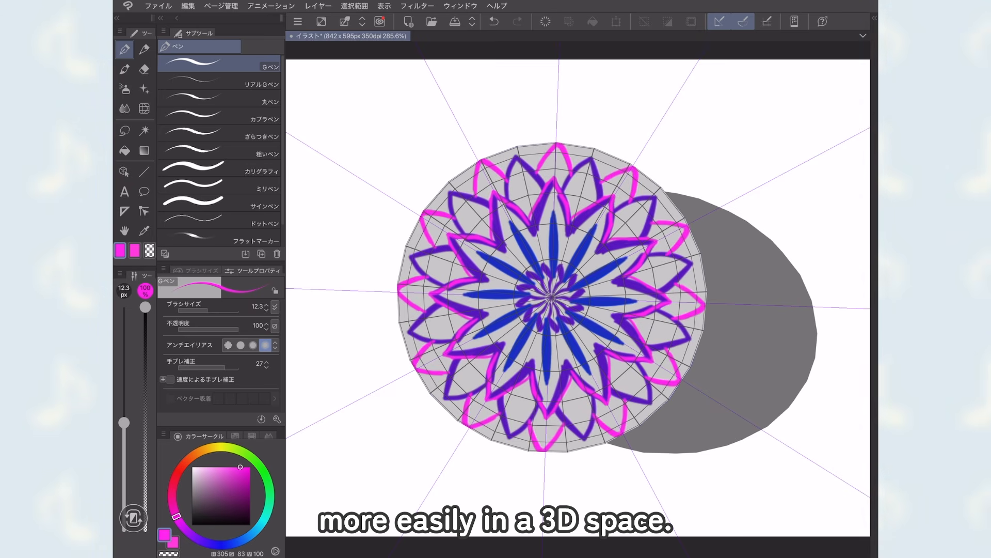
{"action": "left_click", "coordinate": [125, 171]}
{"action": "left_click_drag", "start_coordinate": [403, 133], "coordinate": [407, 75]}
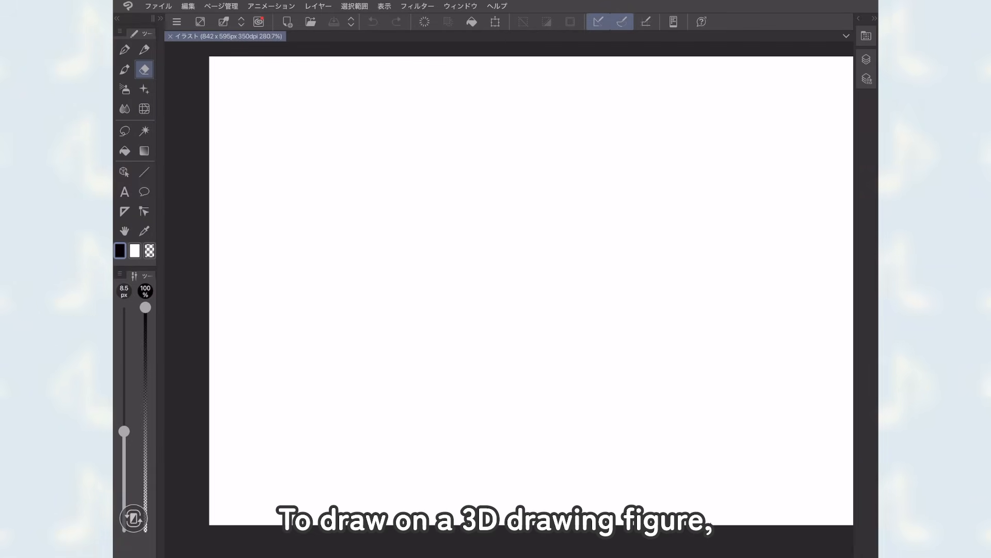
Add the female 3D drawing figure Ver.2 from the 3D body type materials to the canvas
{"action": "scroll", "coordinate": [531, 290], "scroll_direction": "right", "scroll_amount": 1}
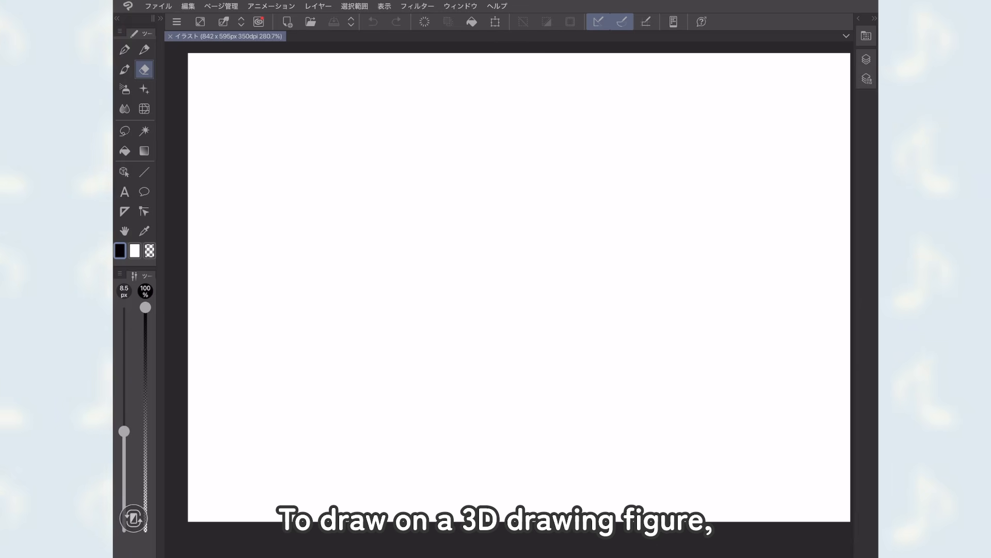
{"action": "left_click", "coordinate": [866, 36]}
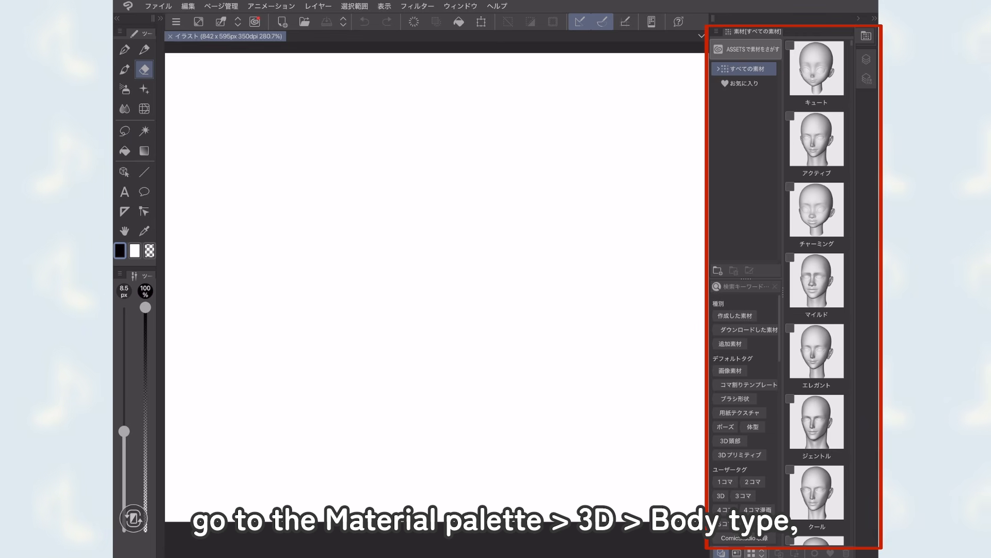
{"action": "left_click", "coordinate": [717, 68]}
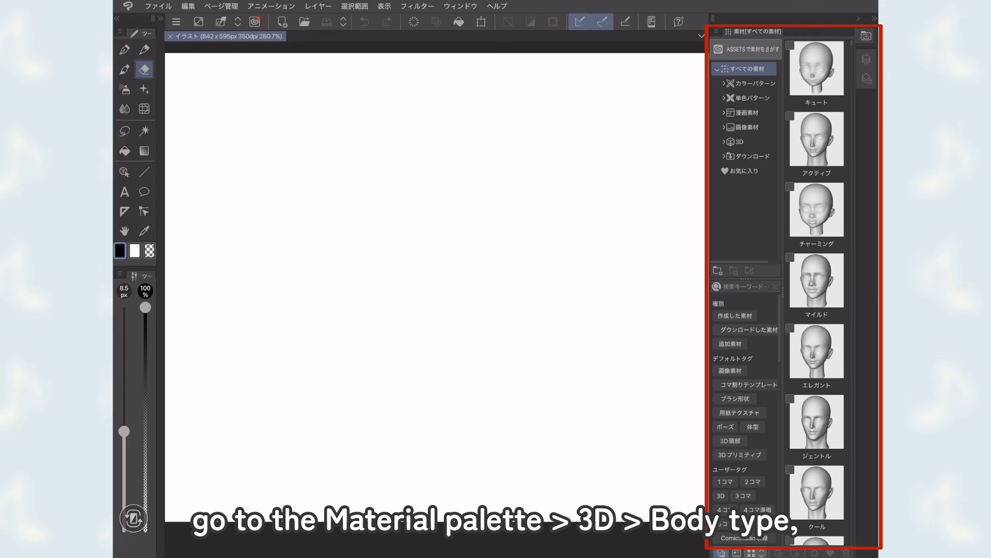
{"action": "left_click", "coordinate": [723, 142]}
{"action": "left_click", "coordinate": [747, 108]}
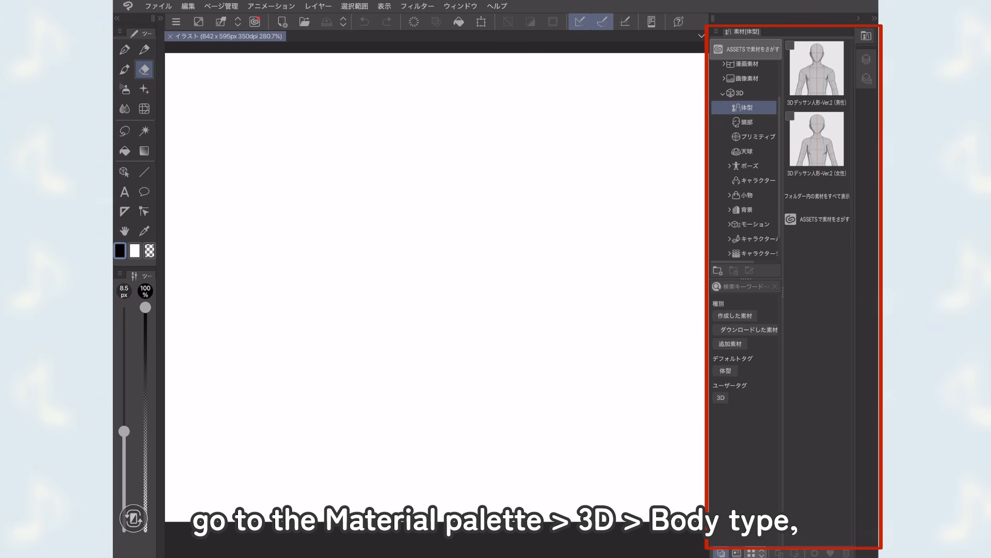
{"action": "mouse_move", "coordinate": [817, 142]}
{"action": "left_mouse_down"}
{"action": "mouse_move", "coordinate": [836, 149]}
{"action": "mouse_move", "coordinate": [743, 212]}
{"action": "mouse_move", "coordinate": [532, 204]}
{"action": "left_mouse_up"}
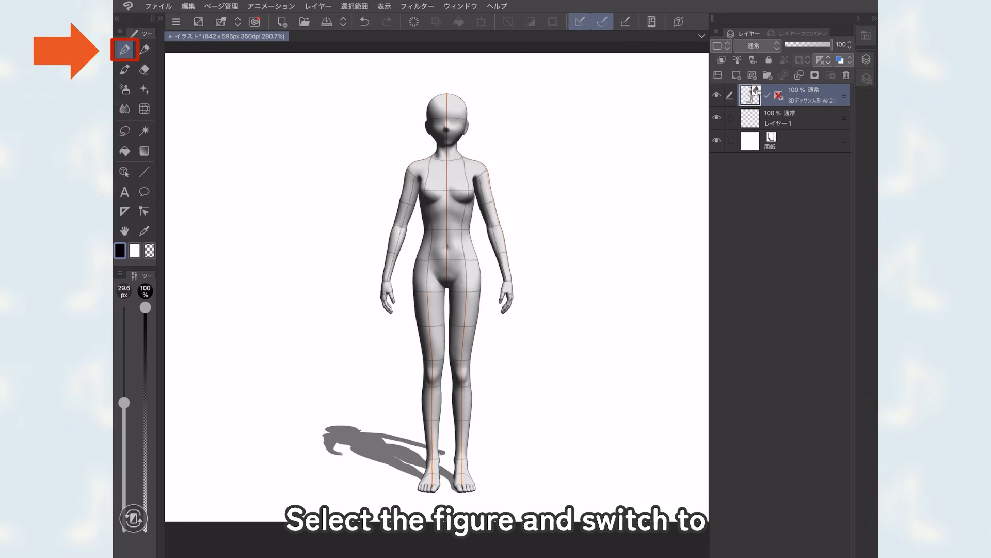
Paint a thick black zigzag down the figure's front from shoulder to foot, and rotate the camera around with the Object tool to its back
{"action": "mouse_move", "coordinate": [465, 159]}
{"action": "left_mouse_down"}
{"action": "mouse_move", "coordinate": [448, 198]}
{"action": "mouse_move", "coordinate": [459, 216]}
{"action": "mouse_move", "coordinate": [439, 256]}
{"action": "mouse_move", "coordinate": [467, 310]}
{"action": "mouse_move", "coordinate": [468, 479]}
{"action": "left_mouse_up"}
{"action": "left_click", "coordinate": [124, 172]}
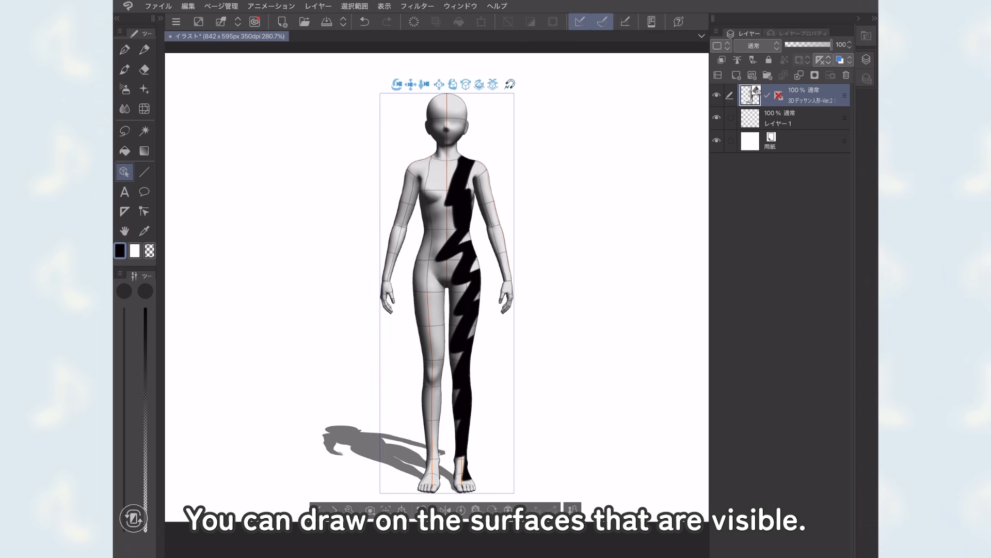
{"action": "right_click", "coordinate": [125, 173]}
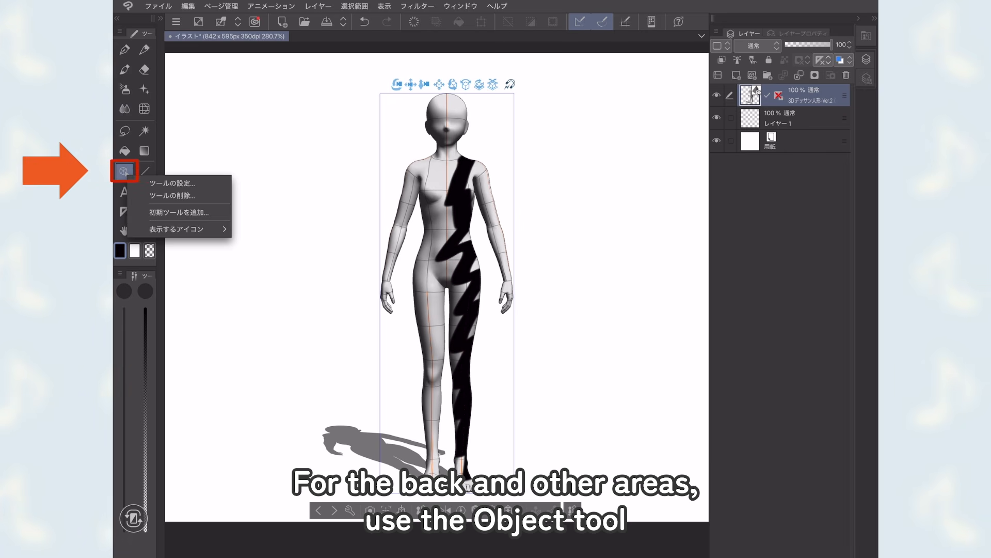
{"action": "key", "text": "Escape"}
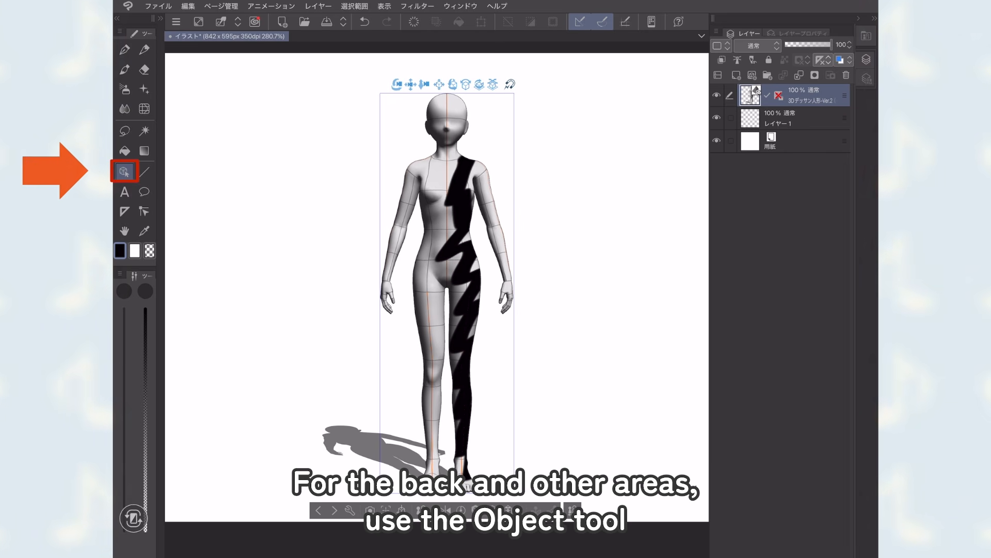
{"action": "left_click_drag", "start_coordinate": [593, 268], "coordinate": [354, 258]}
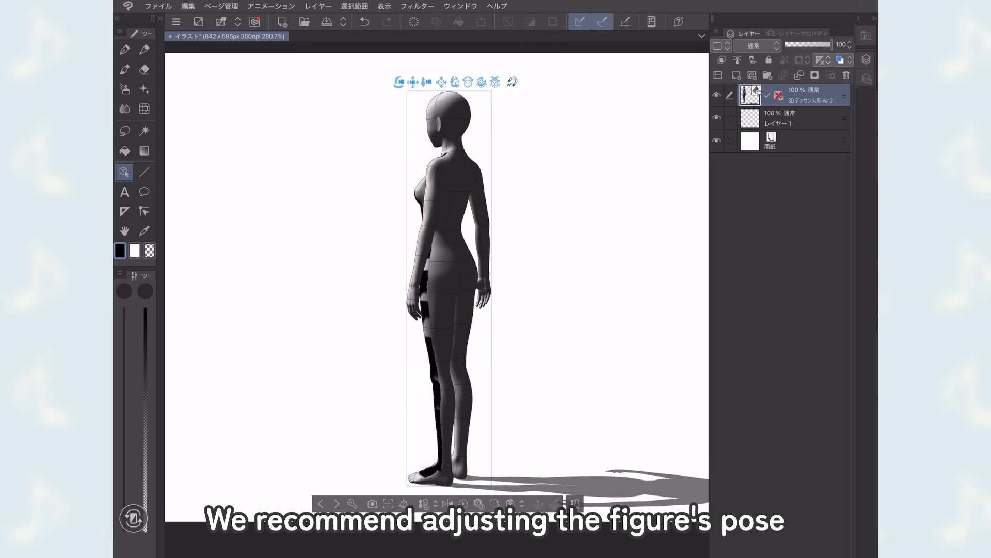
Raise the figure's near arm away from the body and alter the whole-body shape on the body type chart
{"action": "left_click", "coordinate": [420, 284]}
{"action": "left_click_drag", "start_coordinate": [414, 288], "coordinate": [332, 184]}
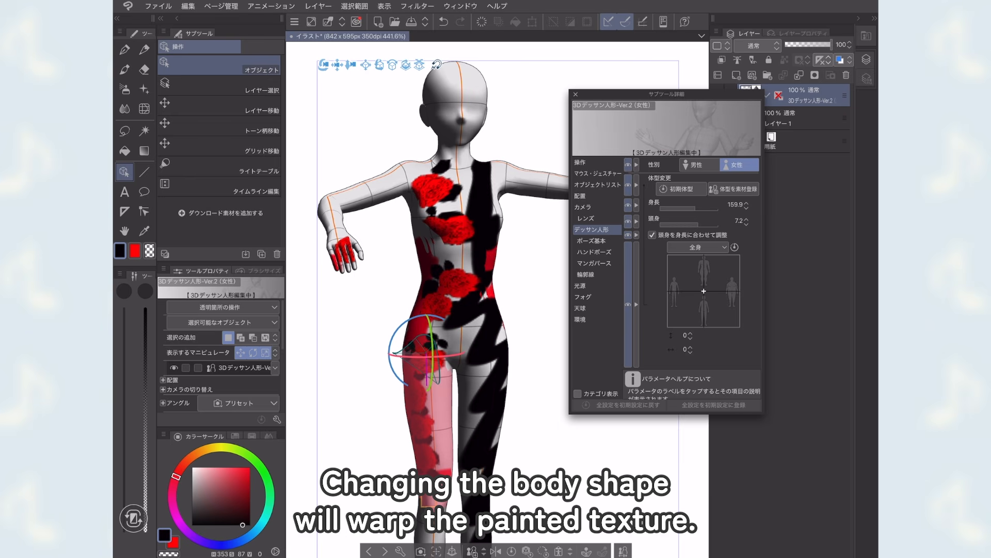
{"action": "mouse_move", "coordinate": [692, 329]}
{"action": "left_mouse_down"}
{"action": "mouse_move", "coordinate": [700, 264]}
{"action": "mouse_move", "coordinate": [715, 313]}
{"action": "mouse_move", "coordinate": [726, 301]}
{"action": "mouse_move", "coordinate": [692, 282]}
{"action": "left_mouse_up"}
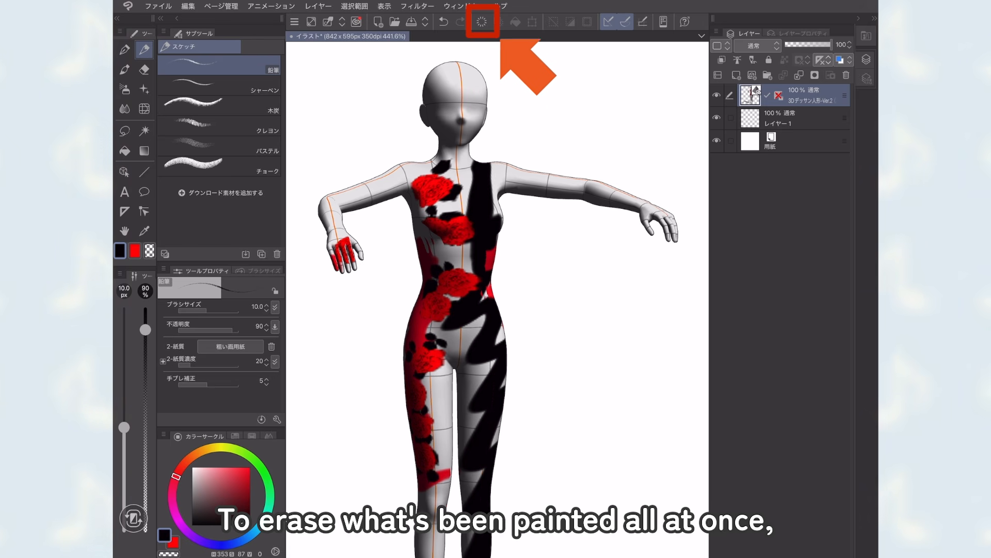
Clear all the paint from the 3D drawing figure at once
{"action": "left_click", "coordinate": [482, 21]}
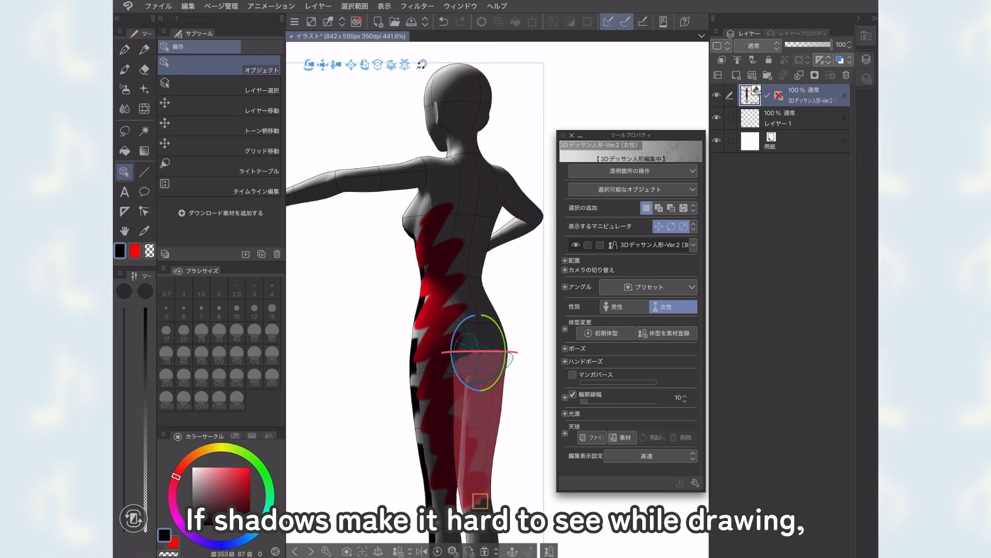
Disable the light source's influence on the figure model to remove its shading, and rotate the camera around it
{"action": "left_click", "coordinate": [565, 413]}
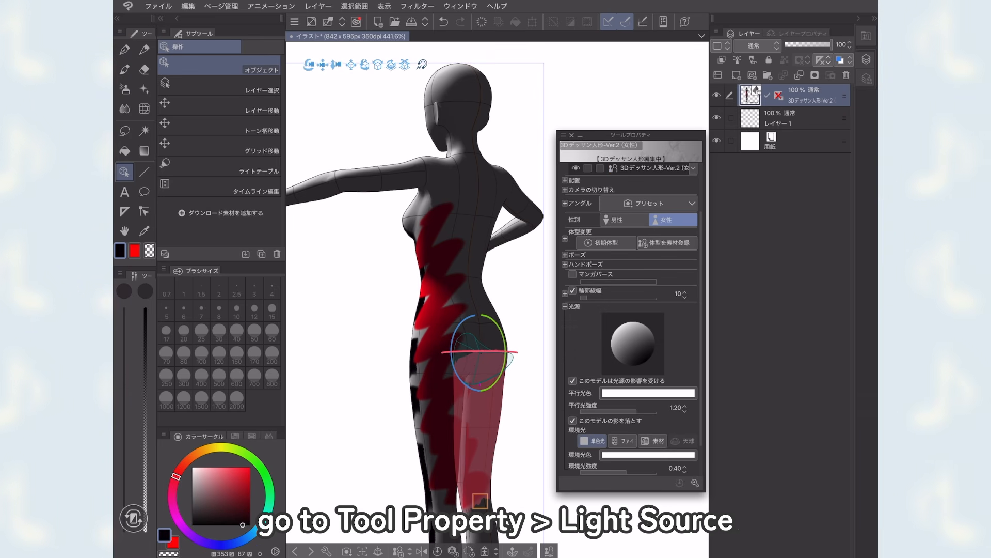
{"action": "scroll", "coordinate": [630, 320], "scroll_direction": "down", "scroll_amount": 2}
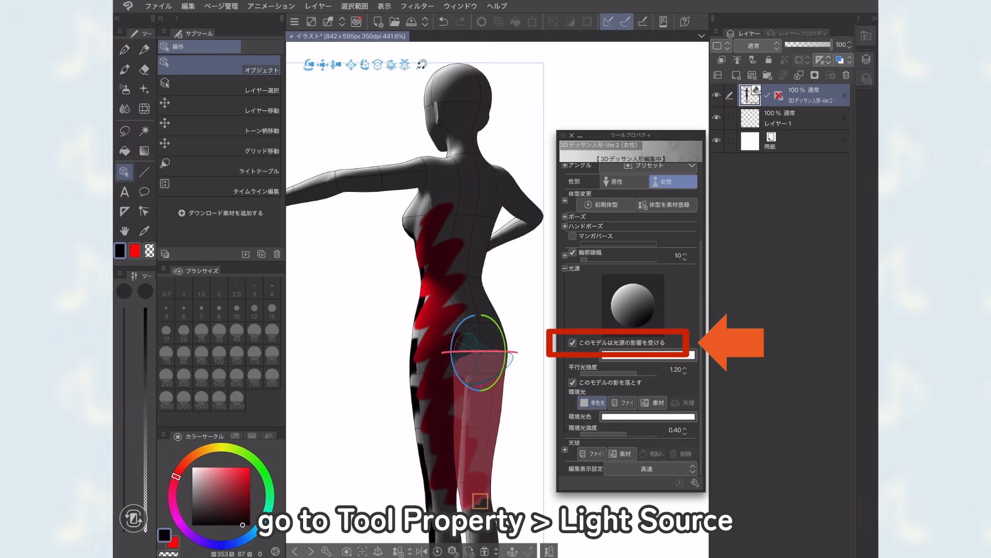
{"action": "left_click", "coordinate": [573, 343]}
{"action": "left_click_drag", "start_coordinate": [308, 65], "coordinate": [477, 53]}
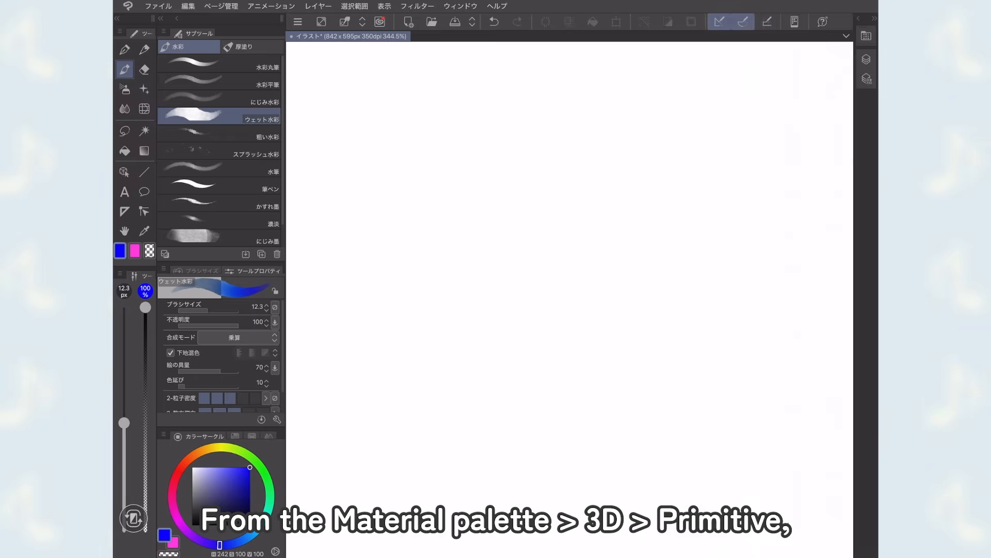
Add the cube from the 3D primitive materials to the canvas
{"action": "left_click", "coordinate": [867, 35]}
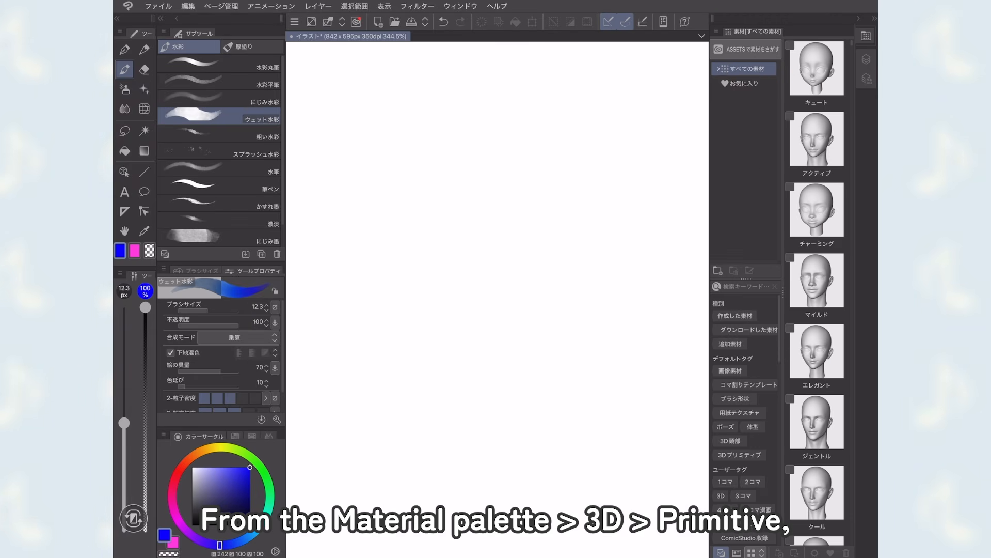
{"action": "left_click", "coordinate": [724, 142]}
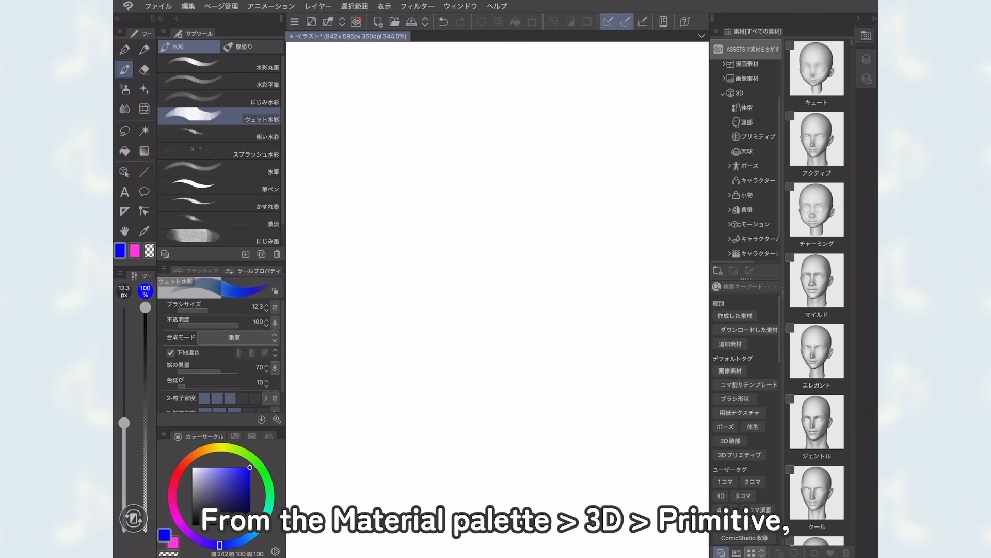
{"action": "left_click", "coordinate": [755, 137]}
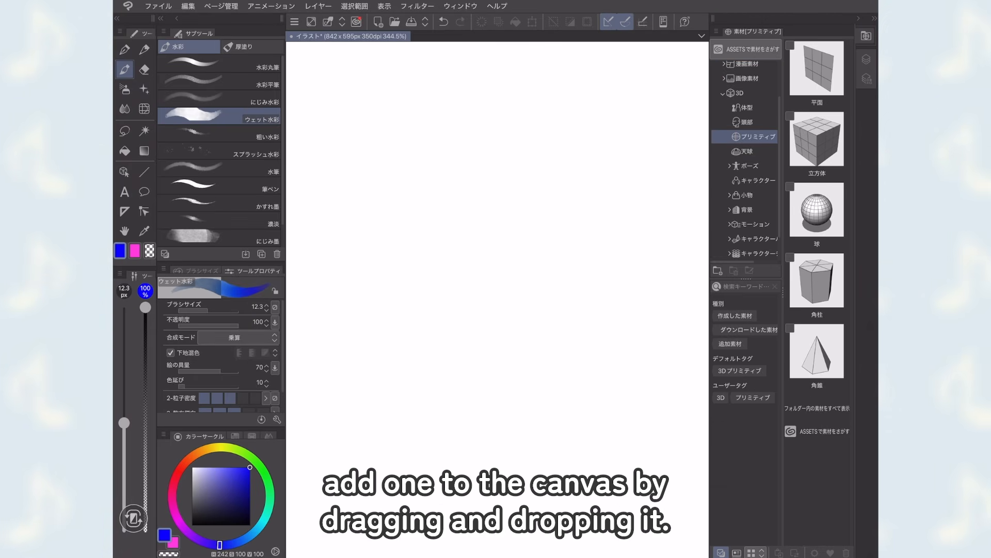
{"action": "left_click_drag", "start_coordinate": [817, 142], "coordinate": [433, 237]}
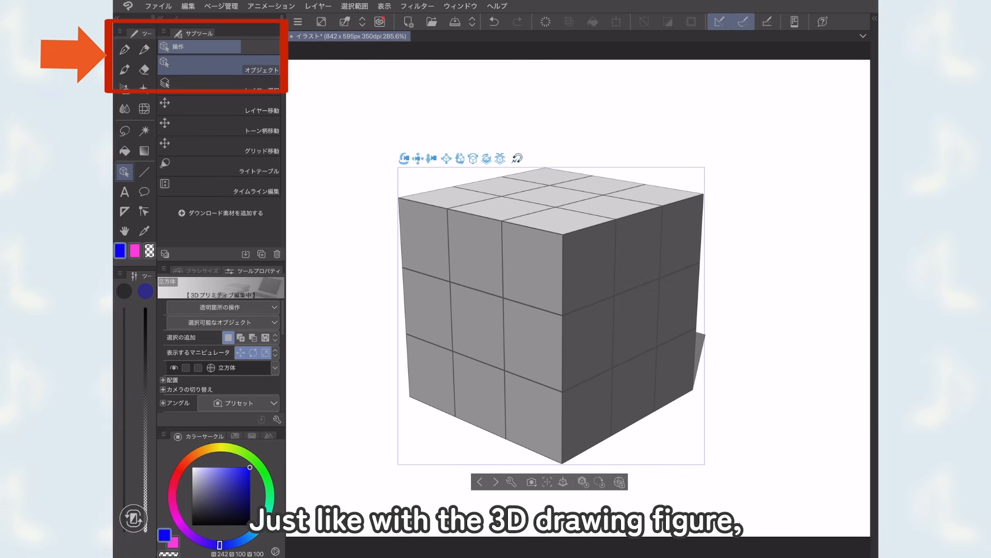
Paint a red zigzag with the size 30 Crayon brush over the new cube's top edge, and rotate the camera with the Object tool
{"action": "left_click", "coordinate": [125, 50]}
{"action": "mouse_move", "coordinate": [575, 246]}
{"action": "left_mouse_down"}
{"action": "mouse_move", "coordinate": [593, 233]}
{"action": "mouse_move", "coordinate": [592, 294]}
{"action": "mouse_move", "coordinate": [616, 264]}
{"action": "mouse_move", "coordinate": [523, 243]}
{"action": "mouse_move", "coordinate": [449, 208]}
{"action": "mouse_move", "coordinate": [526, 242]}
{"action": "left_mouse_up"}
{"action": "mouse_move", "coordinate": [449, 253]}
{"action": "left_mouse_down"}
{"action": "mouse_move", "coordinate": [462, 234]}
{"action": "mouse_move", "coordinate": [545, 287]}
{"action": "mouse_move", "coordinate": [663, 213]}
{"action": "left_mouse_up"}
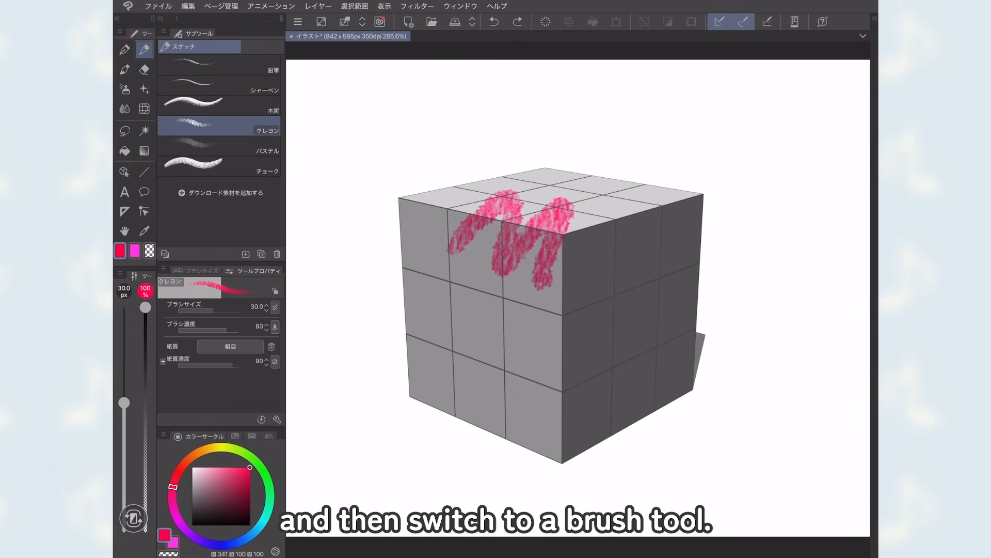
{"action": "left_click", "coordinate": [125, 172]}
{"action": "mouse_move", "coordinate": [405, 159]}
{"action": "left_mouse_down"}
{"action": "mouse_move", "coordinate": [387, 258]}
{"action": "mouse_move", "coordinate": [356, 129]}
{"action": "mouse_move", "coordinate": [439, 165]}
{"action": "mouse_move", "coordinate": [408, 289]}
{"action": "mouse_move", "coordinate": [397, 181]}
{"action": "left_mouse_up"}
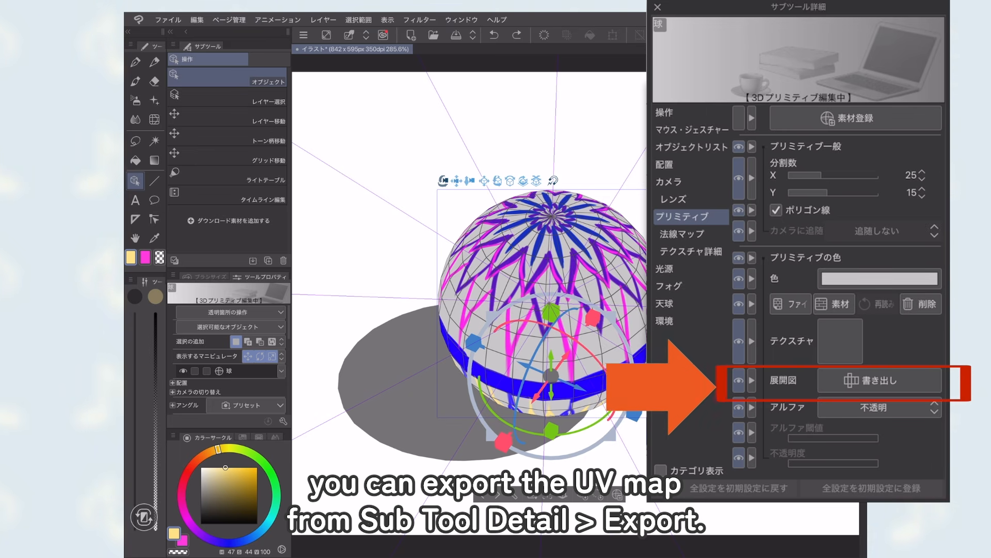
Export the painted sphere's UV map from the primitive's detailed settings
{"action": "left_click", "coordinate": [879, 380]}
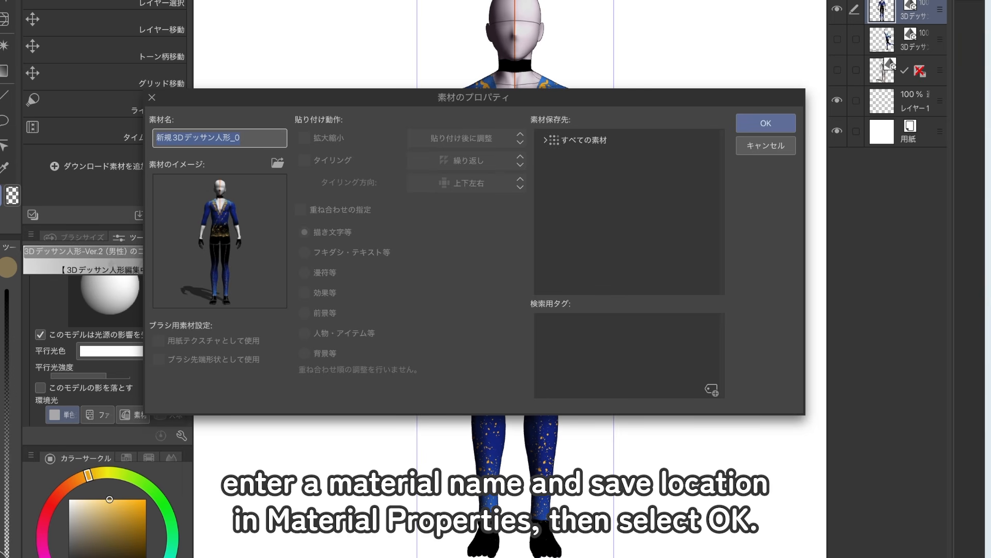
Save the painted male figure as a material in the Download folder and place a copy of it beside the original
{"action": "left_click", "coordinate": [545, 140]}
{"action": "left_click", "coordinate": [591, 257]}
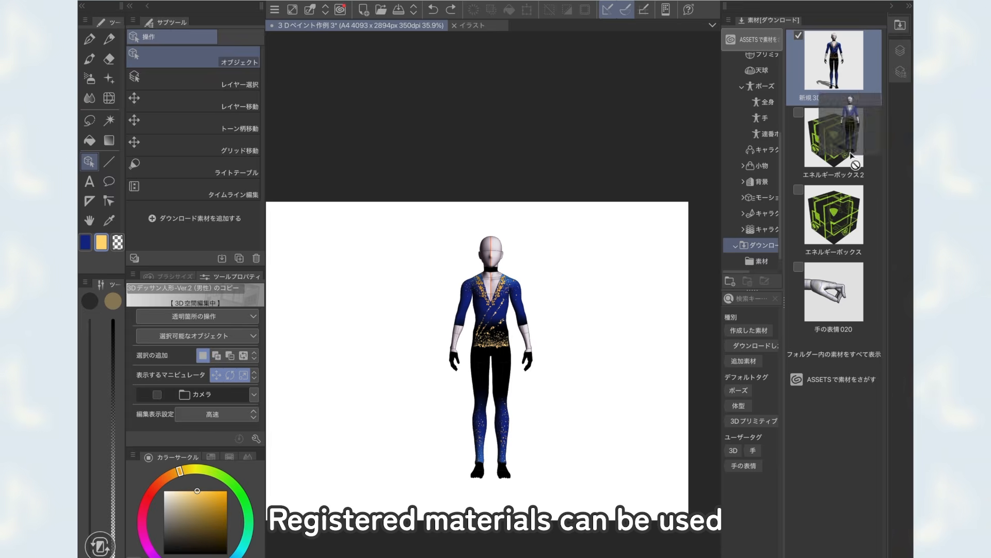
{"action": "left_click_drag", "start_coordinate": [851, 153], "coordinate": [556, 467]}
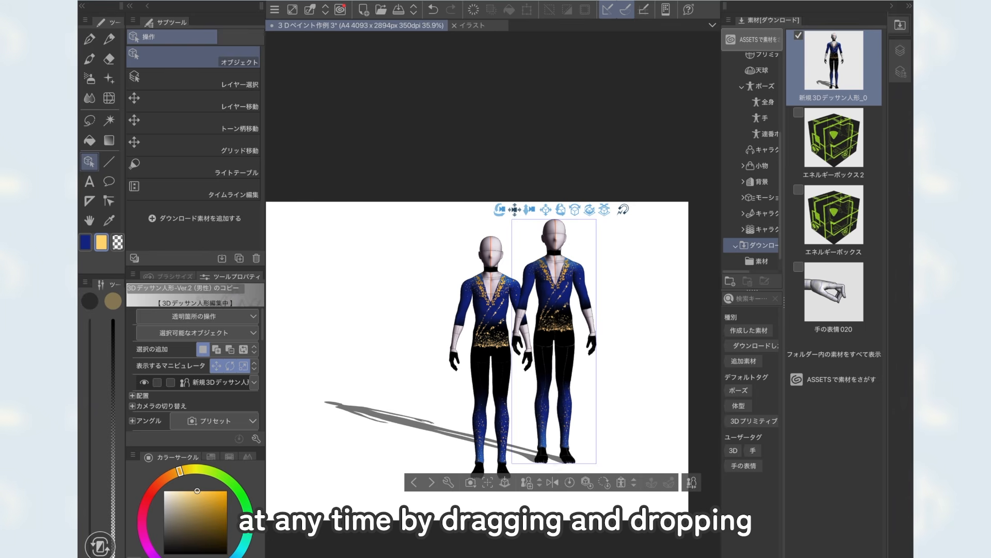
Place more copies of the painted male figure material on the canvas and adjust the light source's direction
{"action": "left_click_drag", "start_coordinate": [833, 59], "coordinate": [334, 458]}
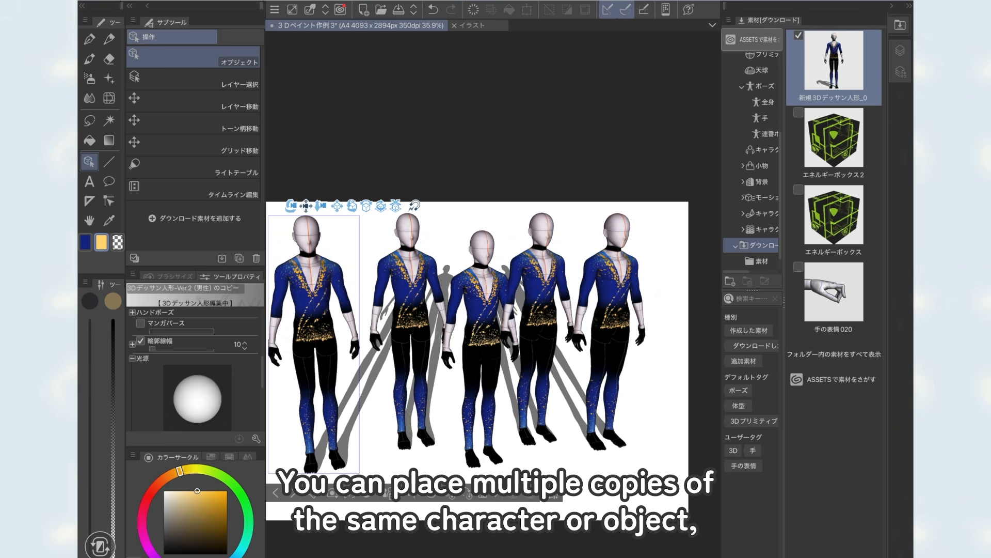
{"action": "left_click_drag", "start_coordinate": [197, 399], "coordinate": [197, 394]}
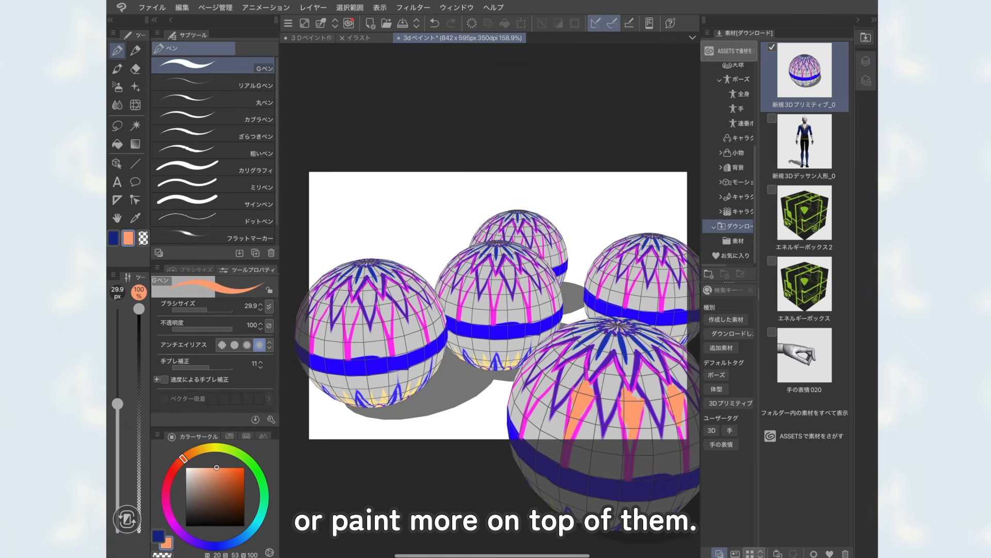
Paint orange between the zigzag lines of the front sphere with the 29.9 px G-pen
{"action": "left_click_drag", "start_coordinate": [542, 376], "coordinate": [540, 391]}
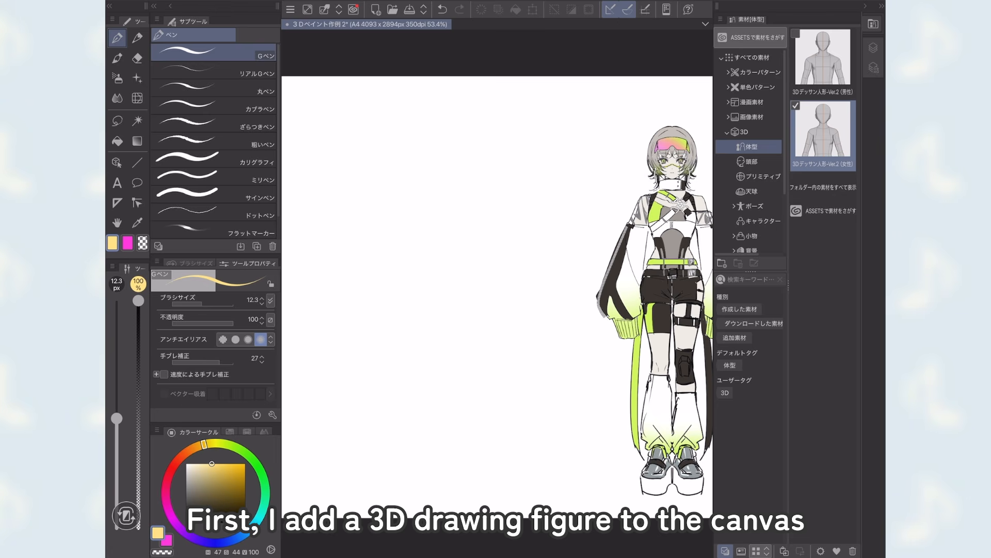
Add the female 3D drawing figure Ver.2 beside the character design and adjust its body shape to match
{"action": "mouse_move", "coordinate": [823, 132]}
{"action": "left_mouse_down"}
{"action": "mouse_move", "coordinate": [823, 243]}
{"action": "mouse_move", "coordinate": [509, 336]}
{"action": "left_mouse_up"}
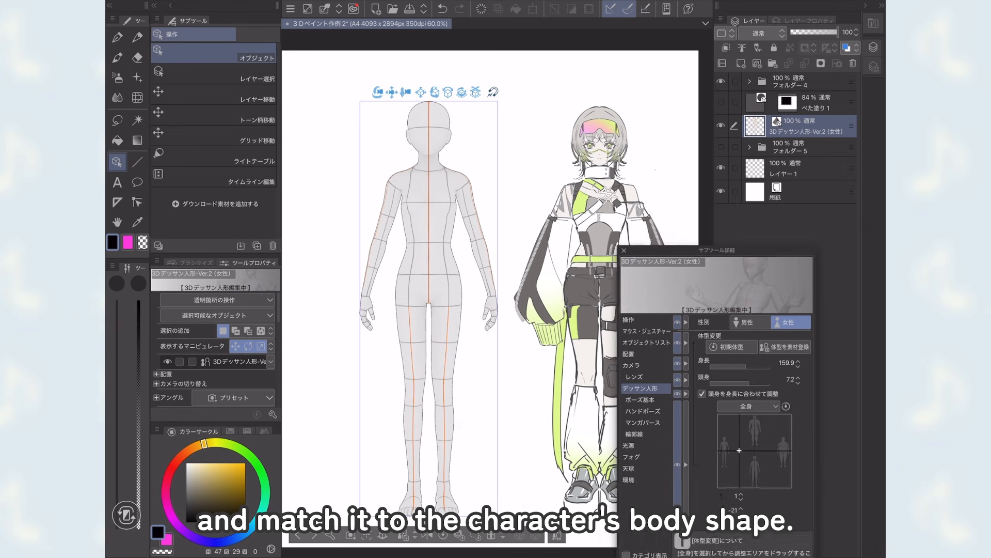
{"action": "left_click_drag", "start_coordinate": [790, 417], "coordinate": [770, 381]}
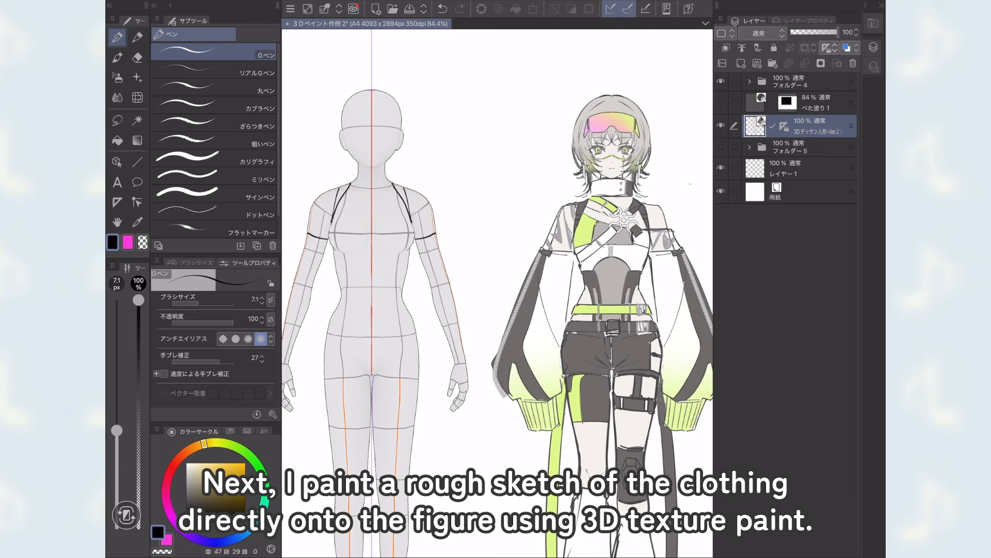
Sketch the symmetrical top and waistband outlines on the figure's torso with the 7.1 px G-pen and the symmetrical ruler
{"action": "scroll", "coordinate": [540, 139], "scroll_direction": "down", "scroll_amount": 2}
{"action": "left_click_drag", "start_coordinate": [363, 223], "coordinate": [399, 219]}
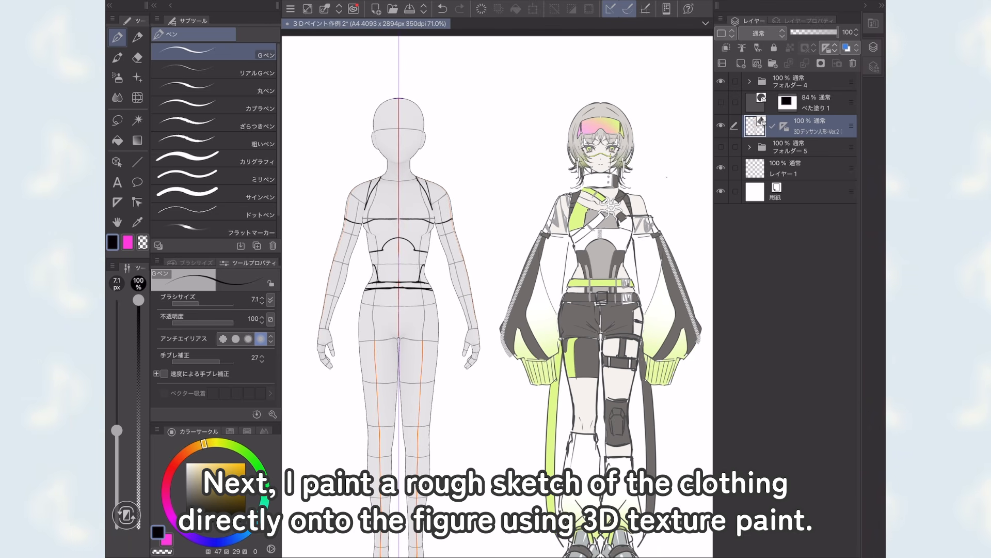
{"action": "scroll", "coordinate": [497, 297], "scroll_direction": "down", "scroll_amount": 1}
{"action": "left_click_drag", "start_coordinate": [380, 268], "coordinate": [400, 296]}
{"action": "key", "text": "ctrl+z"}
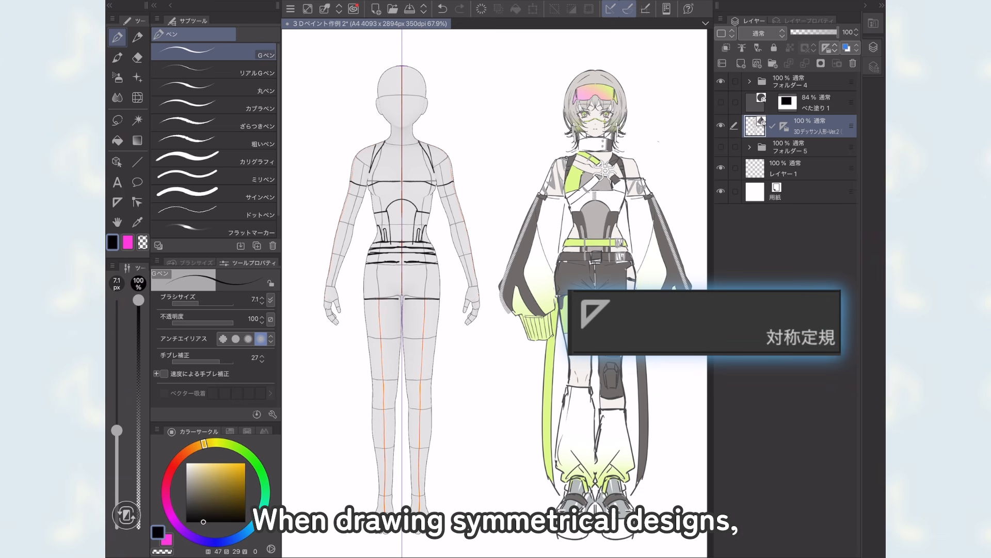
Hide the symmetrical ruler on the female figure's layer
{"action": "left_click_drag", "start_coordinate": [884, 279], "coordinate": [851, 279]}
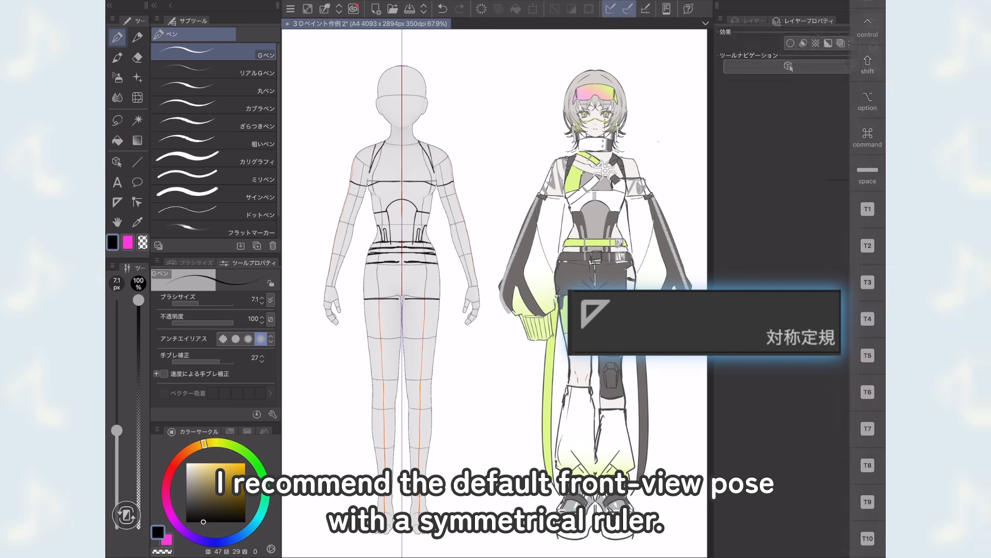
{"action": "left_click", "coordinate": [867, 63]}
{"action": "left_click_drag", "start_coordinate": [868, 64], "coordinate": [885, 64]}
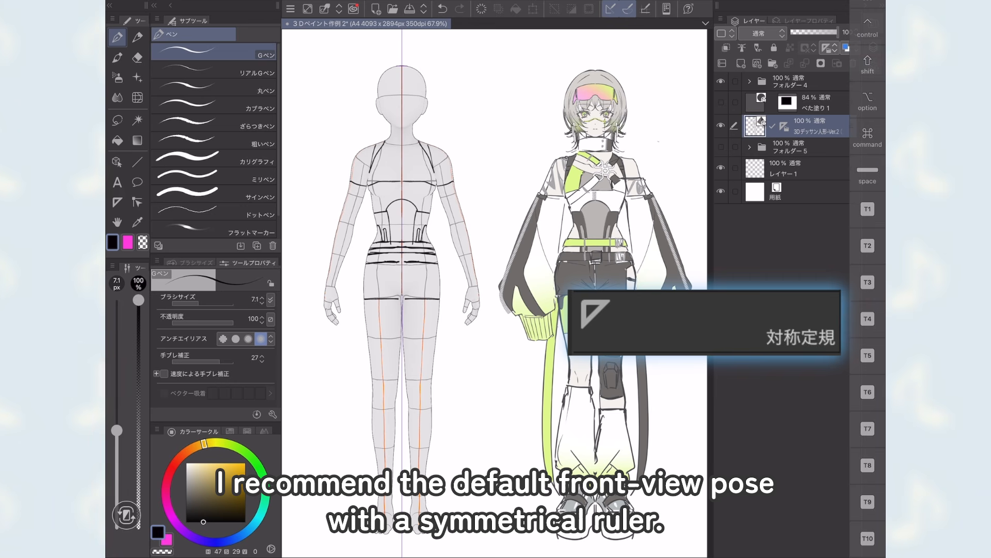
{"action": "left_click", "coordinate": [784, 125]}
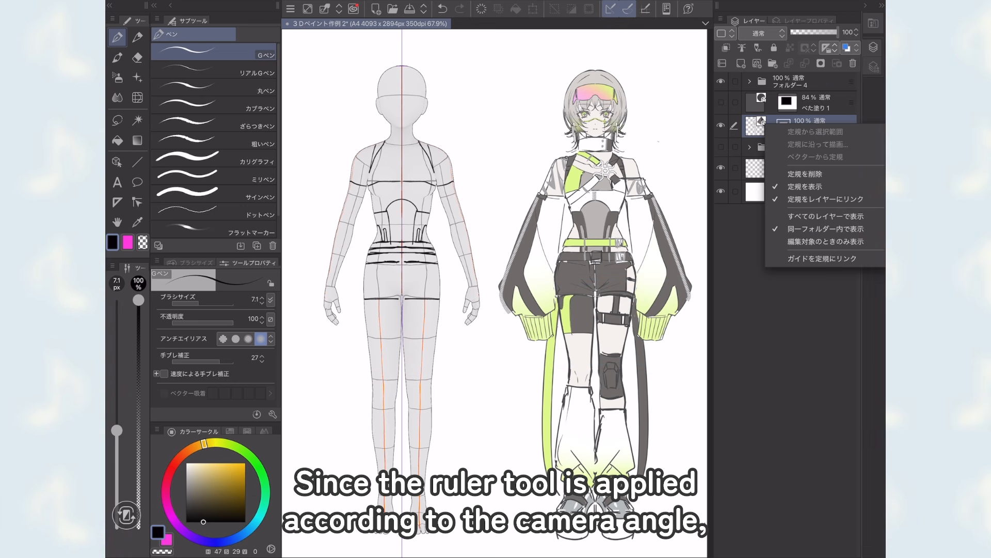
{"action": "left_click", "coordinate": [805, 187]}
Sketch the thigh straps and knee pad on one of the figure's legs with the 7.1 px G-pen, following the design
{"action": "scroll", "coordinate": [403, 248], "scroll_direction": "up", "scroll_amount": 2}
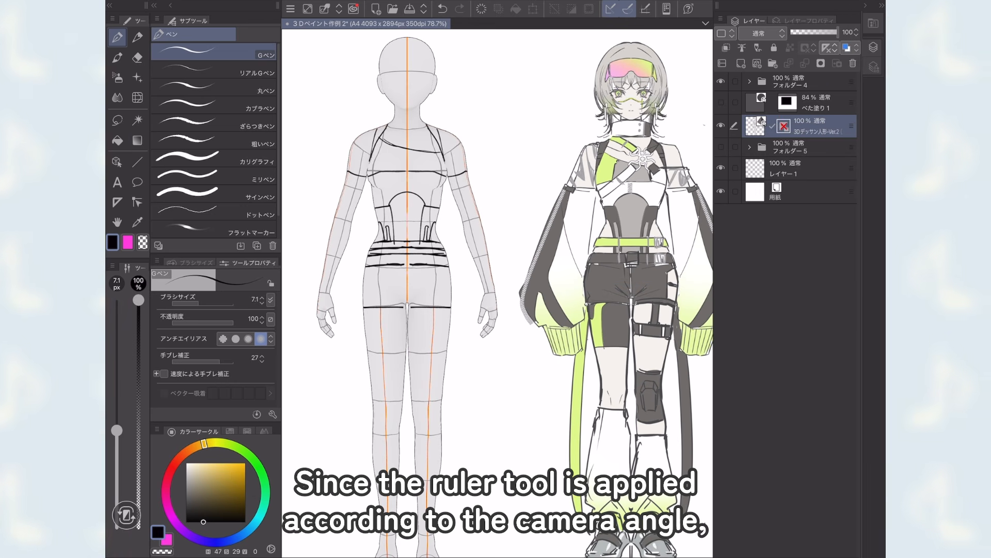
{"action": "left_click", "coordinate": [154, 5]}
{"action": "left_click_drag", "start_coordinate": [368, 308], "coordinate": [366, 330]}
{"action": "left_click_drag", "start_coordinate": [372, 308], "coordinate": [372, 329]}
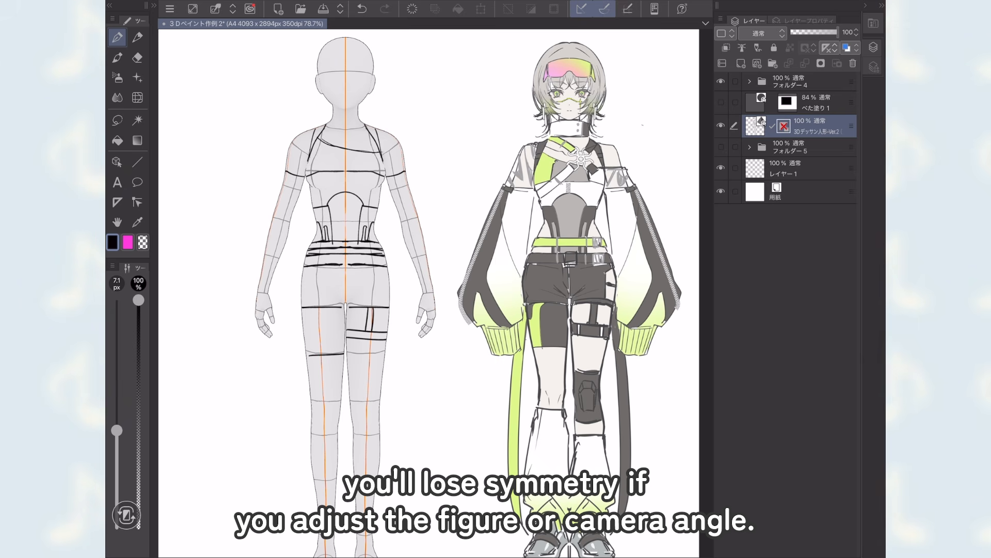
{"action": "left_click_drag", "start_coordinate": [350, 383], "coordinate": [382, 384]}
{"action": "left_click_drag", "start_coordinate": [353, 435], "coordinate": [380, 436]}
{"action": "left_click_drag", "start_coordinate": [360, 403], "coordinate": [375, 404]}
{"action": "left_click_drag", "start_coordinate": [358, 405], "coordinate": [359, 426]}
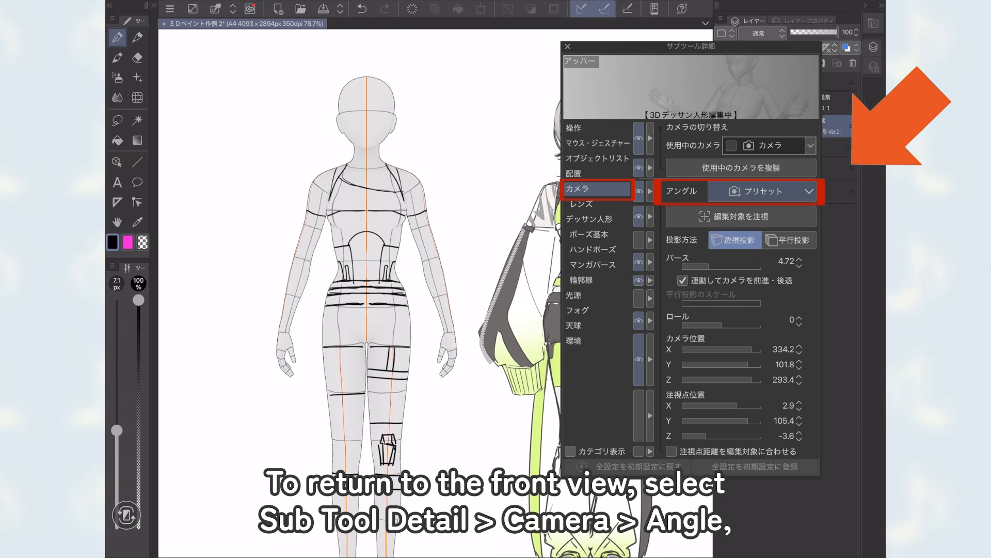
Sketch the crossing chest straps and their central buckle on the figure with the 7.1 px G-pen
{"action": "mouse_move", "coordinate": [348, 164]}
{"action": "left_mouse_down"}
{"action": "mouse_move", "coordinate": [375, 182]}
{"action": "mouse_move", "coordinate": [333, 230]}
{"action": "left_mouse_up"}
{"action": "mouse_move", "coordinate": [363, 191]}
{"action": "left_mouse_down"}
{"action": "mouse_move", "coordinate": [330, 223]}
{"action": "mouse_move", "coordinate": [386, 196]}
{"action": "left_mouse_up"}
{"action": "left_click_drag", "start_coordinate": [391, 165], "coordinate": [381, 184]}
{"action": "key", "text": "e"}
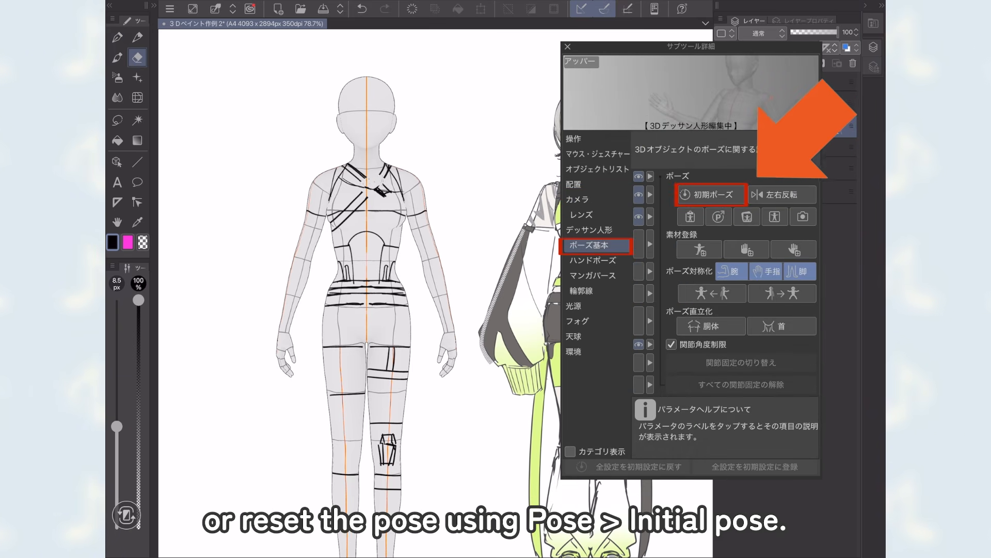
{"action": "key", "text": "p"}
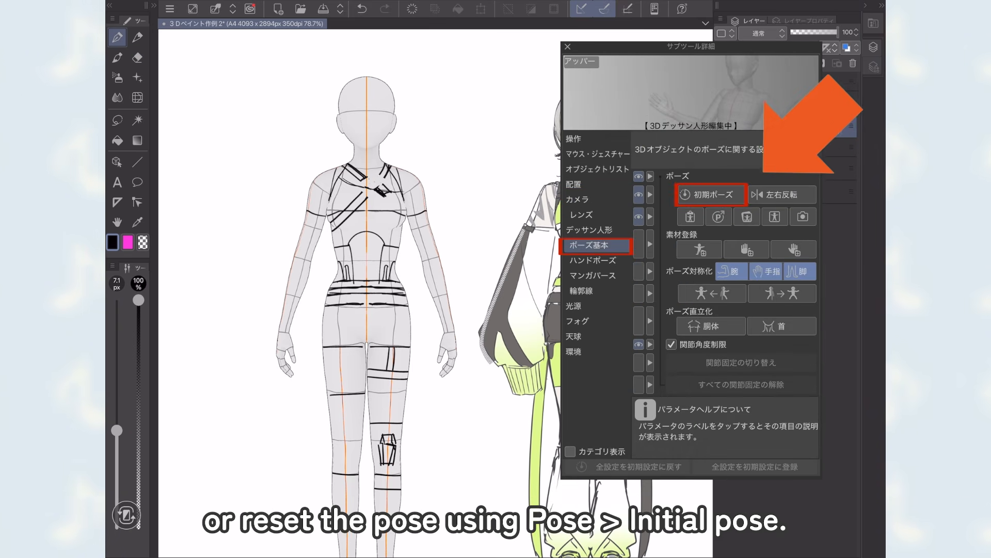
{"action": "mouse_move", "coordinate": [360, 182]}
{"action": "left_mouse_down"}
{"action": "mouse_move", "coordinate": [386, 180]}
{"action": "mouse_move", "coordinate": [372, 196]}
{"action": "left_mouse_up"}
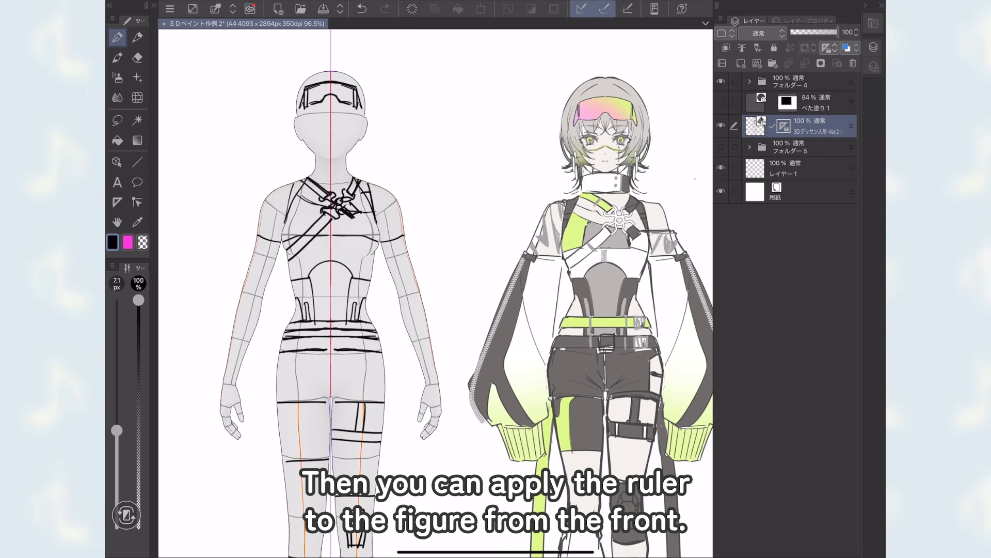
Turn off the symmetrical ruler and rotate the view and the figure's waist to reach its back and sides
{"action": "left_click", "coordinate": [784, 126], "text": "shift"}
{"action": "key", "text": "o"}
{"action": "left_click_drag", "start_coordinate": [330, 310], "coordinate": [337, 301]}
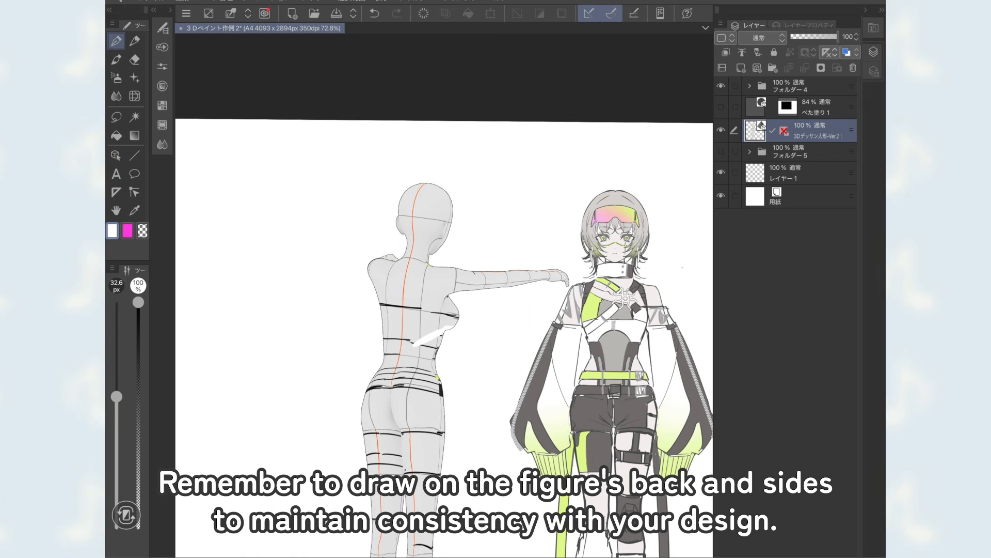
{"action": "key", "text": "o"}
{"action": "left_click", "coordinate": [414, 336]}
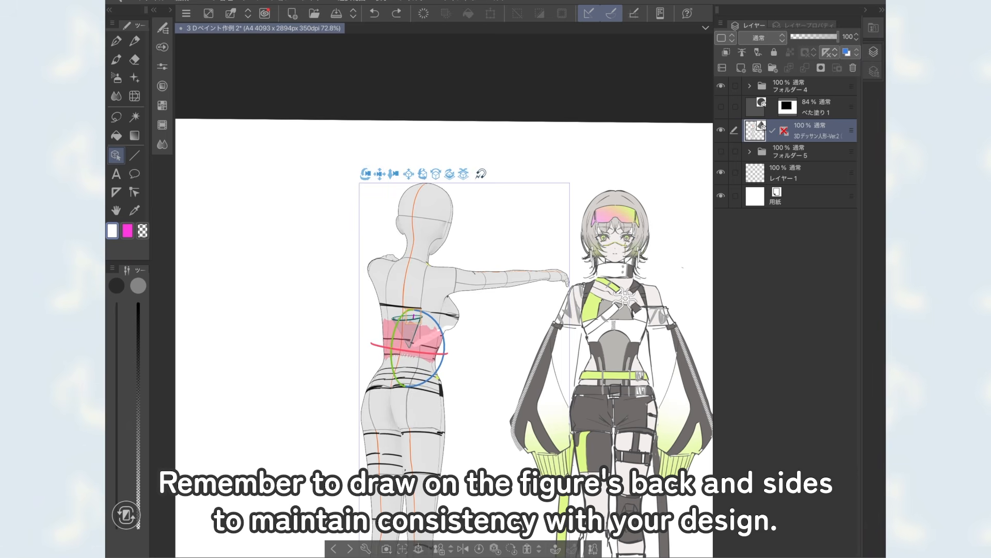
{"action": "left_click_drag", "start_coordinate": [414, 335], "coordinate": [429, 335]}
Colour the clothing around the figure's torso with the 32.6 px pen, sampling colours from the existing artwork
{"action": "key", "text": "p"}
{"action": "left_click_drag", "start_coordinate": [388, 293], "coordinate": [422, 328]}
{"action": "left_click_drag", "start_coordinate": [361, 310], "coordinate": [425, 310]}
{"action": "left_click", "coordinate": [499, 376], "text": "alt"}
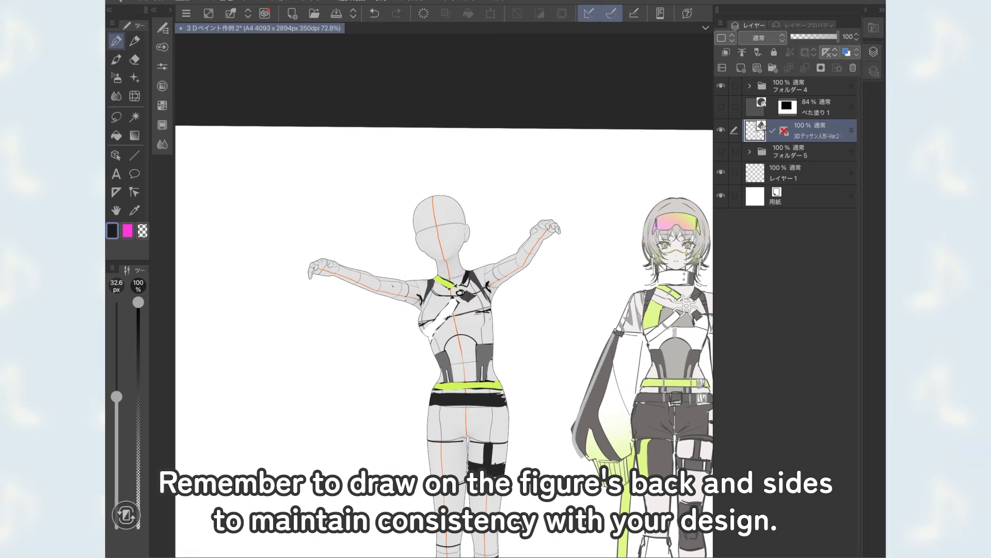
{"action": "left_click", "coordinate": [477, 346]}
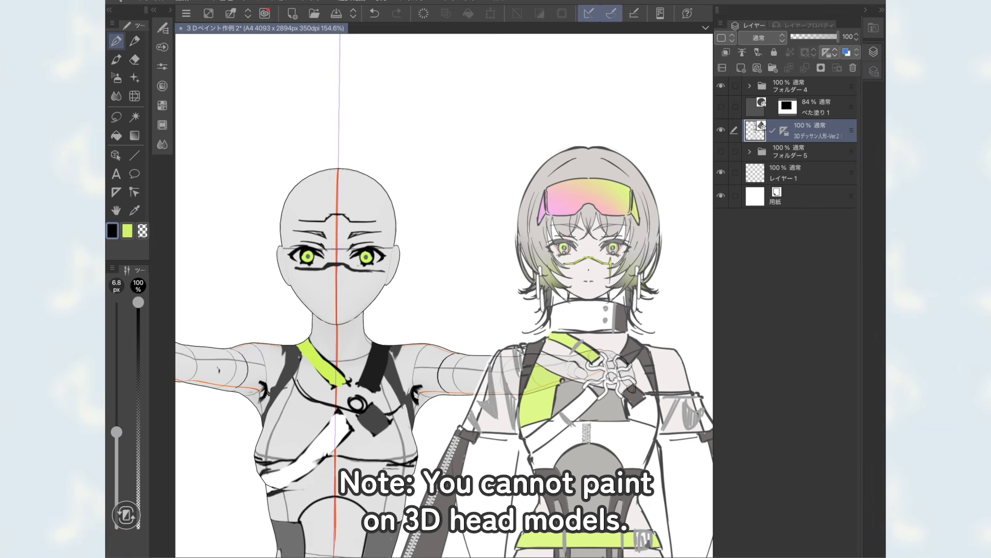
Draw the goggles' outline on the figure's head with the 6.8 px pen and turn the head to its side view
{"action": "left_click_drag", "start_coordinate": [300, 195], "coordinate": [377, 196]}
{"action": "left_click_drag", "start_coordinate": [379, 200], "coordinate": [392, 239]}
{"action": "left_click_drag", "start_coordinate": [296, 200], "coordinate": [285, 238]}
{"action": "key", "text": "e"}
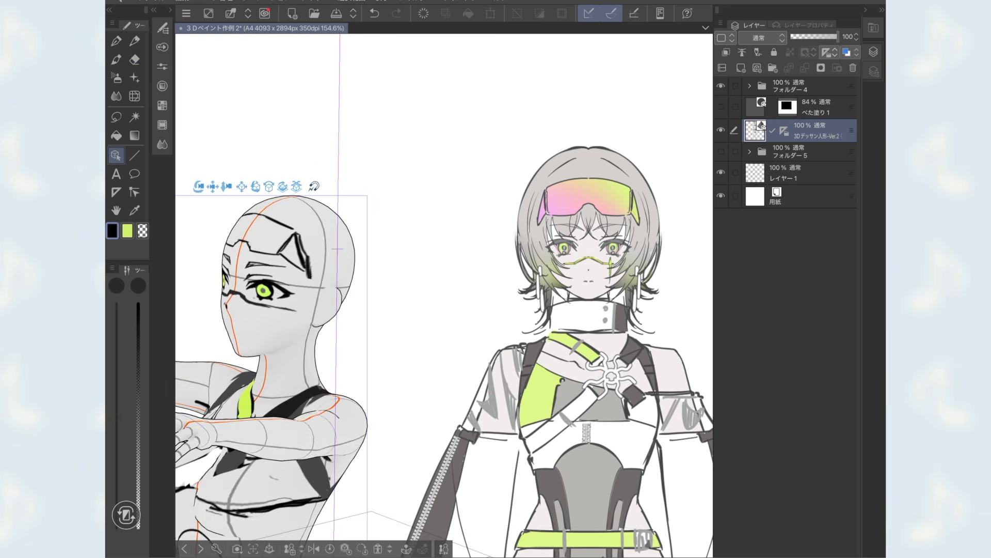
{"action": "left_click_drag", "start_coordinate": [289, 309], "coordinate": [330, 309]}
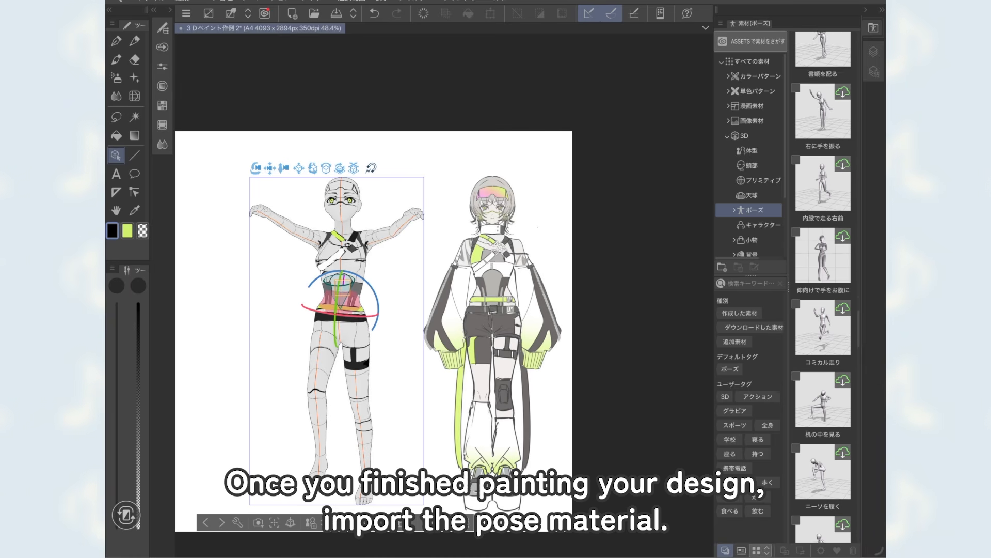
Apply the アッパー pose material to the painted figure and the 手の表情020 hand pose to its hand
{"action": "scroll", "coordinate": [823, 289], "scroll_direction": "down", "scroll_amount": 3}
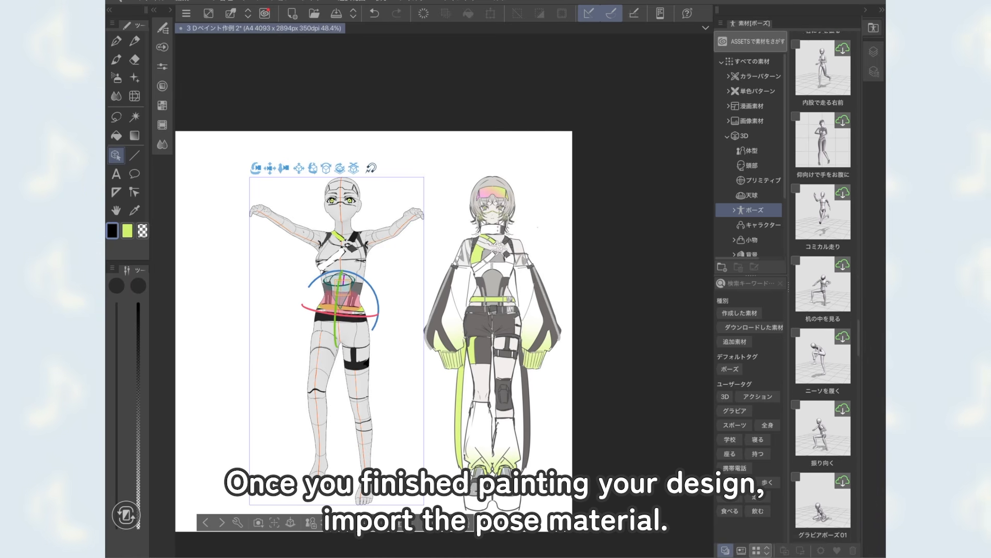
{"action": "scroll", "coordinate": [824, 289], "scroll_direction": "down", "scroll_amount": 5}
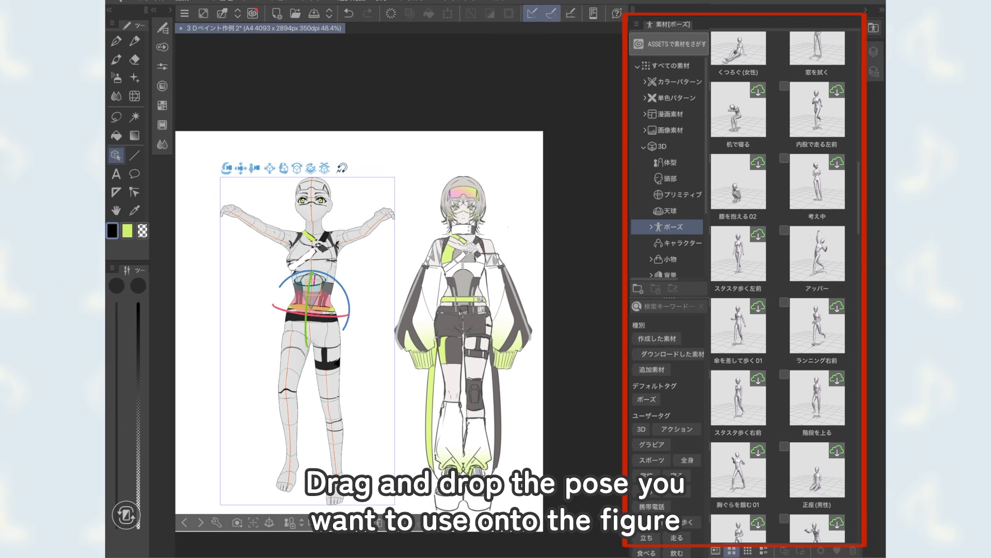
{"action": "left_click_drag", "start_coordinate": [817, 253], "coordinate": [291, 268]}
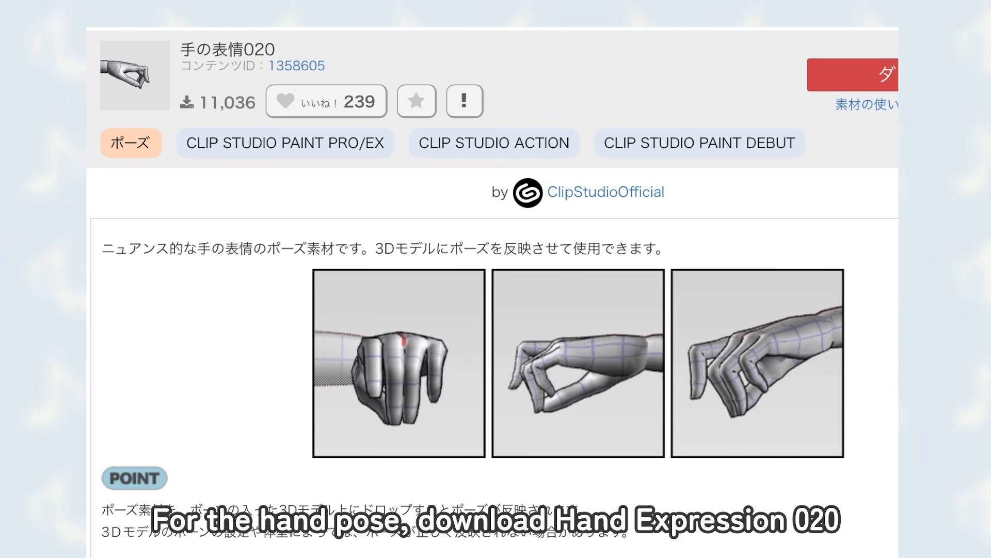
{"action": "mouse_move", "coordinate": [843, 67]}
{"action": "left_mouse_down"}
{"action": "mouse_move", "coordinate": [826, 281]}
{"action": "mouse_move", "coordinate": [407, 451]}
{"action": "mouse_move", "coordinate": [172, 358]}
{"action": "mouse_move", "coordinate": [170, 429]}
{"action": "left_mouse_up"}
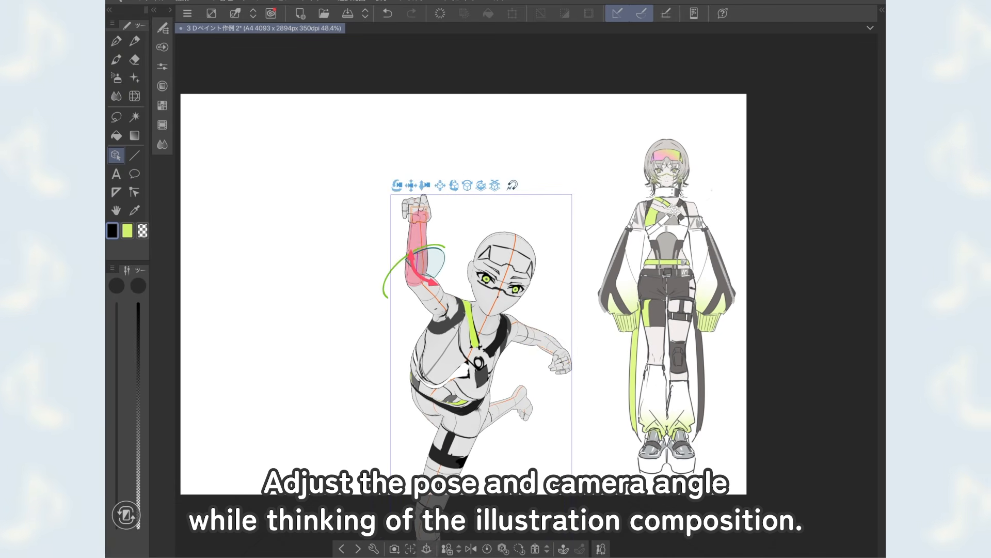
Adjust the positions of the figure's lower arm and hand and rotate the body for the composition
{"action": "left_click", "coordinate": [548, 343]}
{"action": "left_click_drag", "start_coordinate": [589, 356], "coordinate": [587, 376]}
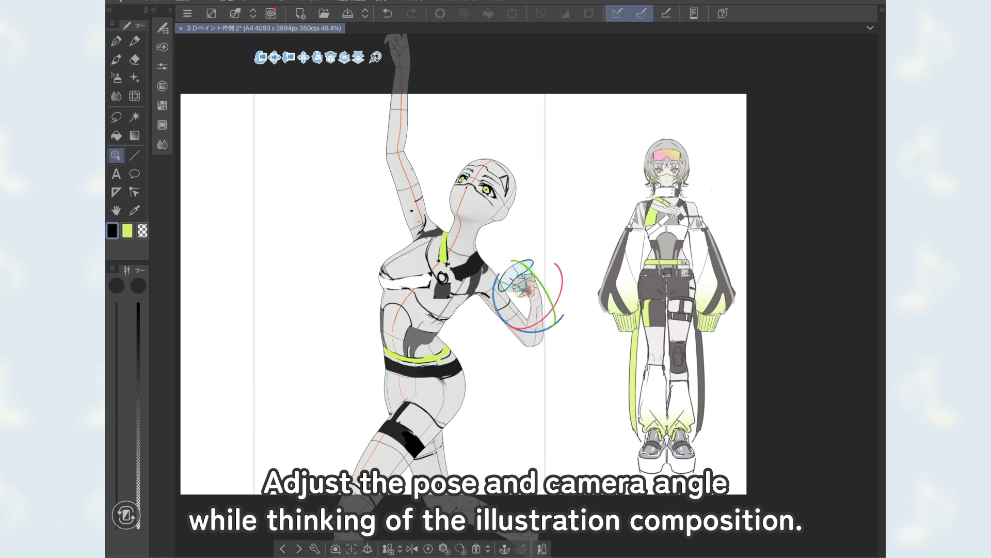
{"action": "left_click_drag", "start_coordinate": [557, 289], "coordinate": [599, 410]}
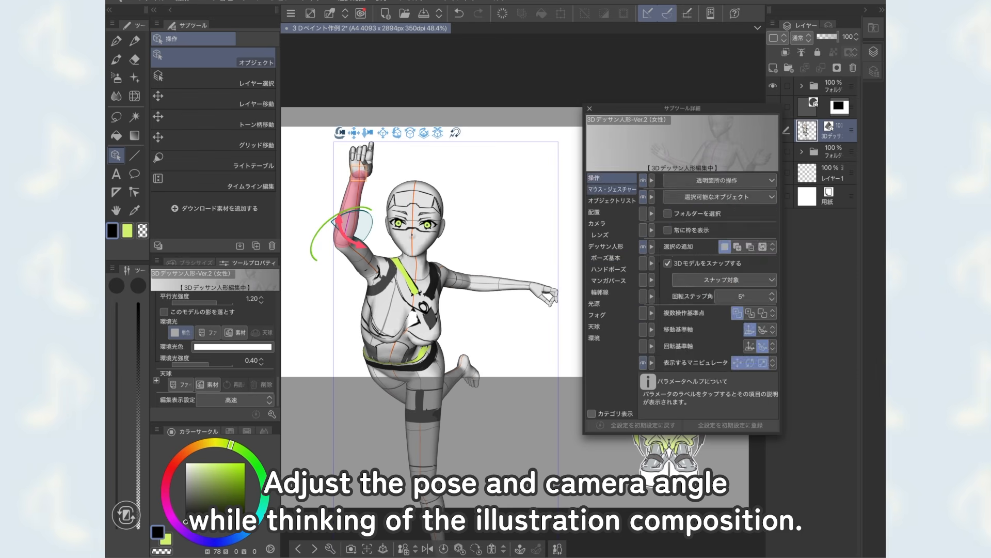
Set the camera's perspective to 7.02 and orbit the camera around the posed figure
{"action": "left_click", "coordinate": [597, 224]}
{"action": "left_click_drag", "start_coordinate": [689, 274], "coordinate": [701, 274]}
{"action": "left_click_drag", "start_coordinate": [318, 93], "coordinate": [344, 126]}
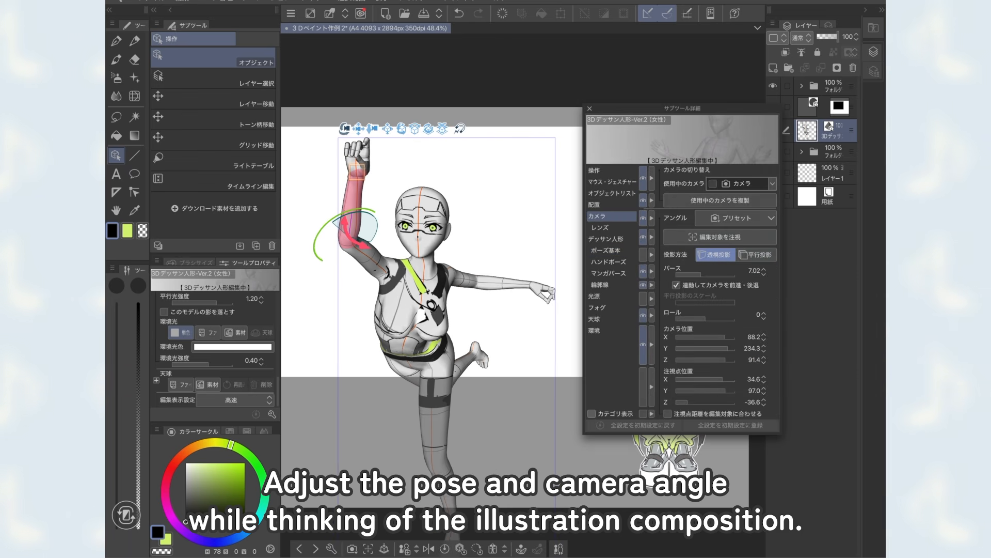
Swing the raised upper arm outward, refine the camera angle and select the figure's outstretched forearm
{"action": "left_click", "coordinate": [368, 259]}
{"action": "left_click_drag", "start_coordinate": [415, 128], "coordinate": [394, 110]}
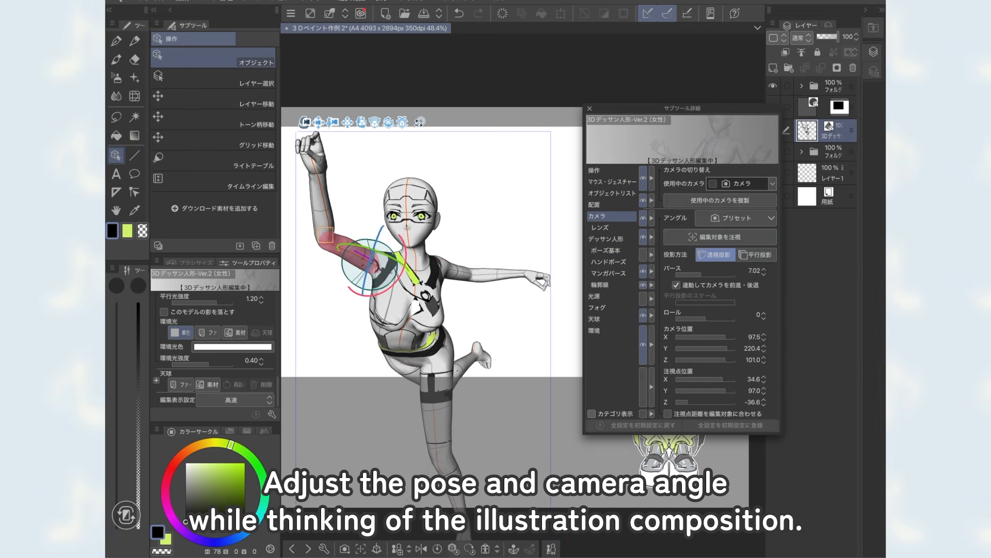
{"action": "left_click", "coordinate": [508, 276]}
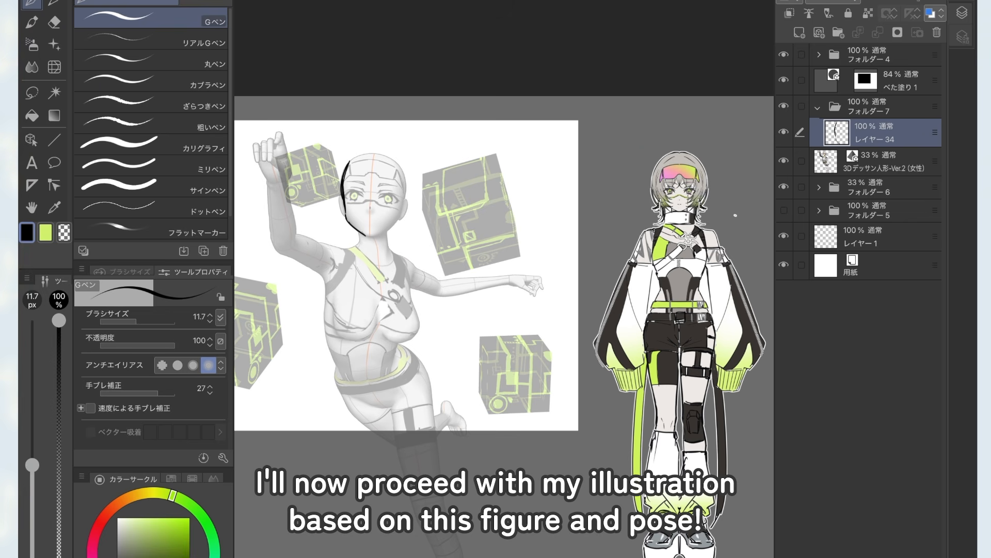
Draw the face outline, ears, eyes and eyebrows on レイヤー34 over the faded figure with the 11.7 px G-pen
{"action": "left_click_drag", "start_coordinate": [364, 236], "coordinate": [397, 219]}
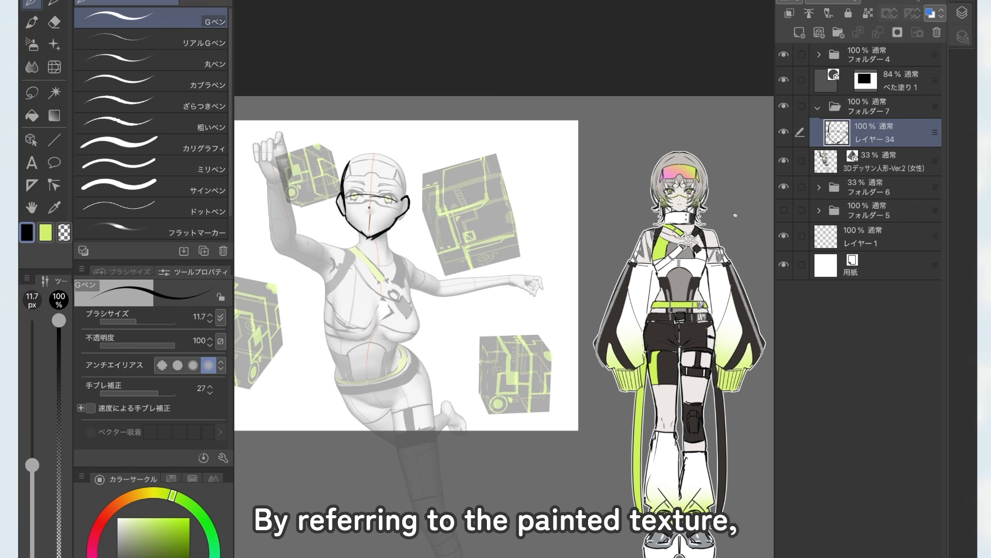
{"action": "scroll", "coordinate": [386, 207], "scroll_direction": "up", "scroll_amount": 3}
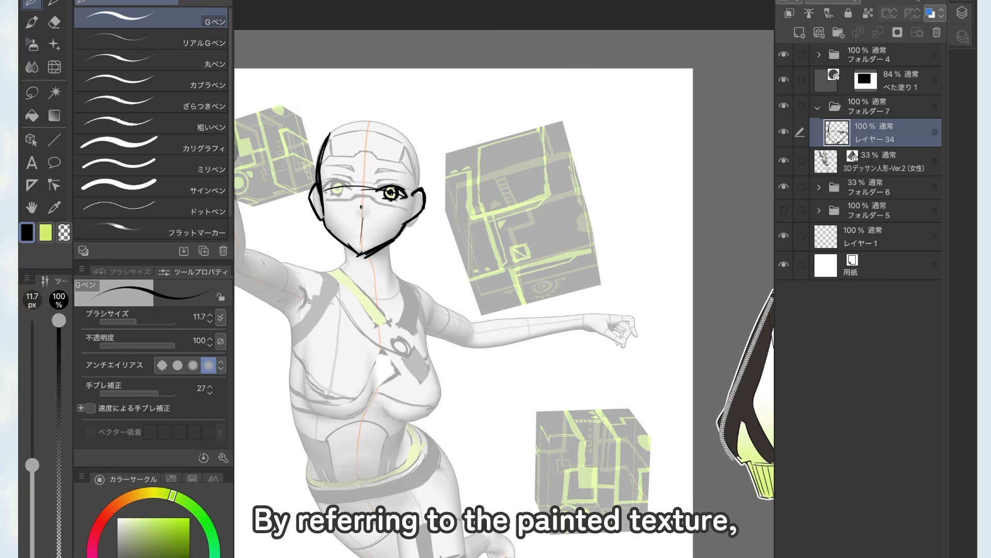
{"action": "left_click_drag", "start_coordinate": [374, 174], "coordinate": [393, 179]}
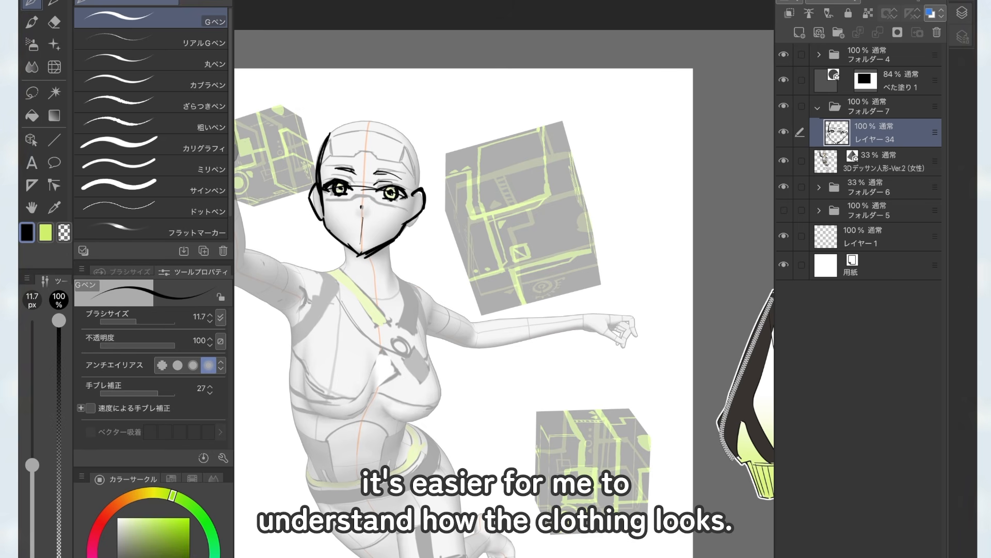
{"action": "scroll", "coordinate": [407, 242], "scroll_direction": "down", "scroll_amount": 2}
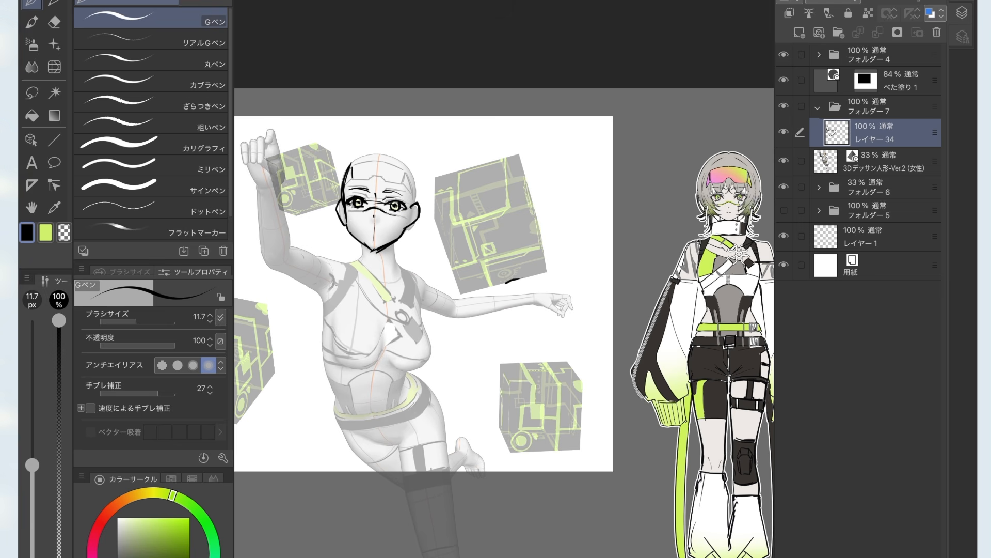
Draw the mark under the eye, the high collar and the diagonal shoulder strap over the figure's painted guides on レイヤー34
{"action": "left_click_drag", "start_coordinate": [386, 213], "coordinate": [399, 217]}
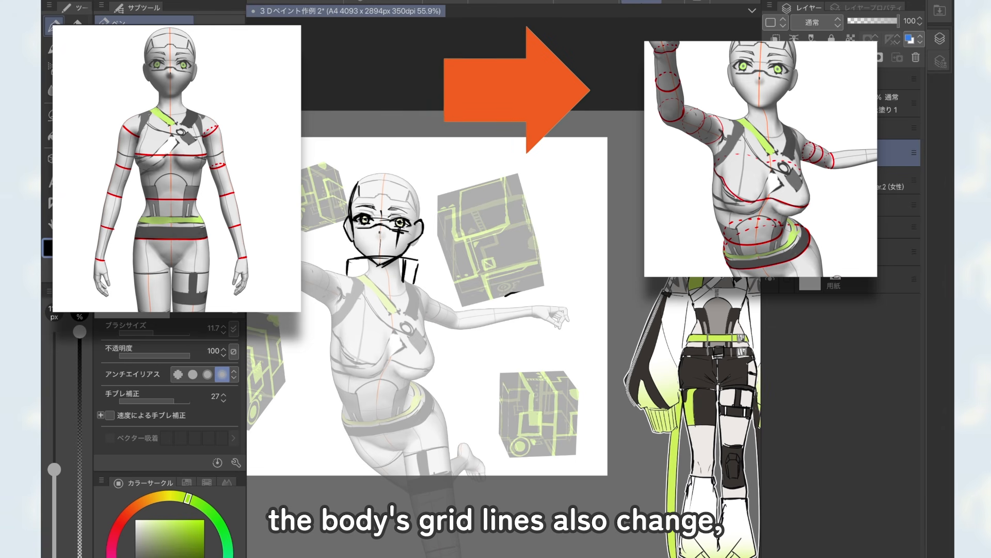
{"action": "left_click_drag", "start_coordinate": [362, 283], "coordinate": [393, 315]}
{"action": "left_click_drag", "start_coordinate": [375, 282], "coordinate": [399, 313]}
{"action": "scroll", "coordinate": [406, 310], "scroll_direction": "up", "scroll_amount": 1}
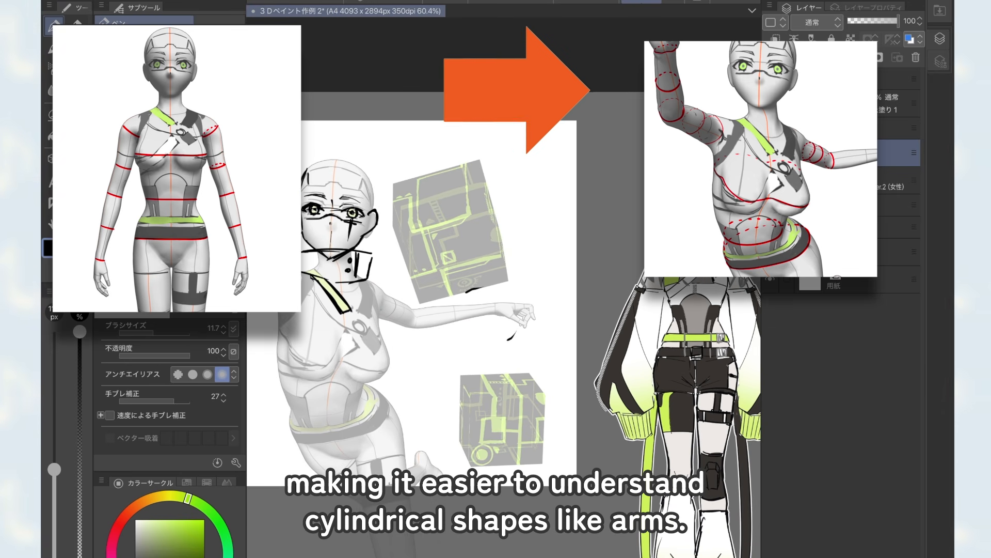
Draw the crossed harness buckle on the chest and the strap wrapping under the bust, erasing overlapping strokes
{"action": "left_click_drag", "start_coordinate": [334, 313], "coordinate": [352, 323]}
{"action": "mouse_move", "coordinate": [343, 310]}
{"action": "left_mouse_down"}
{"action": "mouse_move", "coordinate": [373, 313]}
{"action": "mouse_move", "coordinate": [358, 323]}
{"action": "mouse_move", "coordinate": [365, 331]}
{"action": "left_mouse_up"}
{"action": "key", "text": "e"}
{"action": "key", "text": "p"}
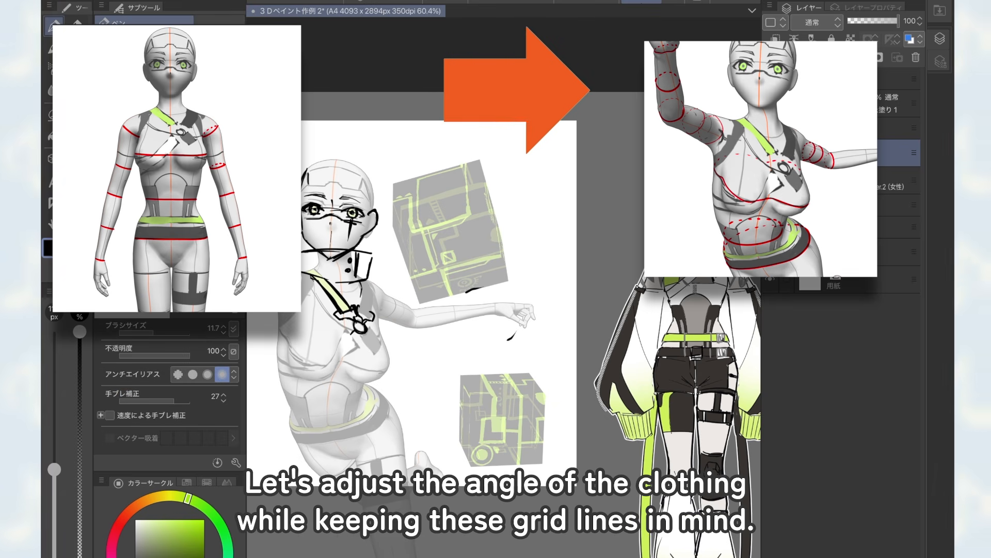
{"action": "middle_click_drag", "start_coordinate": [360, 326], "coordinate": [354, 338]}
{"action": "key", "text": "e"}
{"action": "left_click_drag", "start_coordinate": [353, 335], "coordinate": [356, 350]}
{"action": "key", "text": "p"}
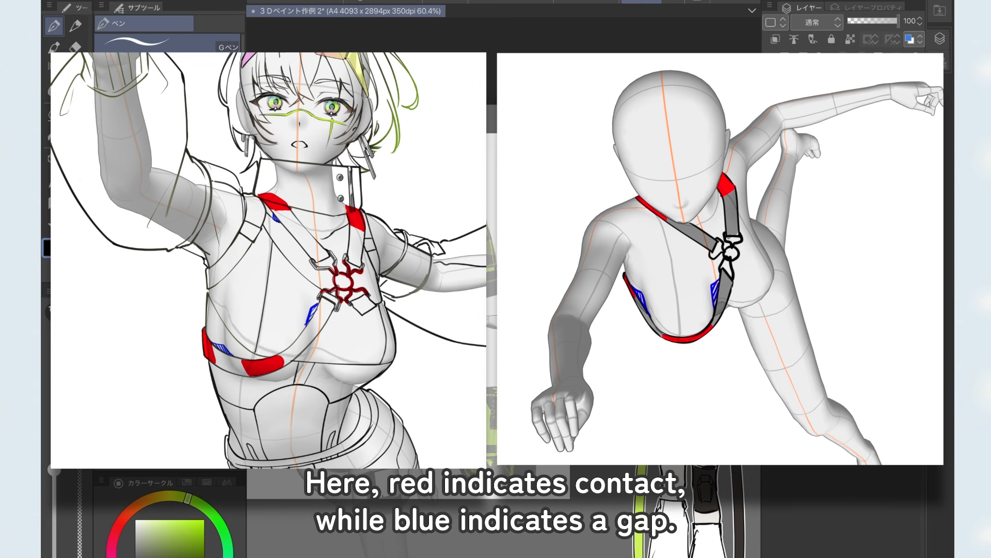
{"action": "scroll", "coordinate": [504, 289], "scroll_direction": "down", "scroll_amount": 1}
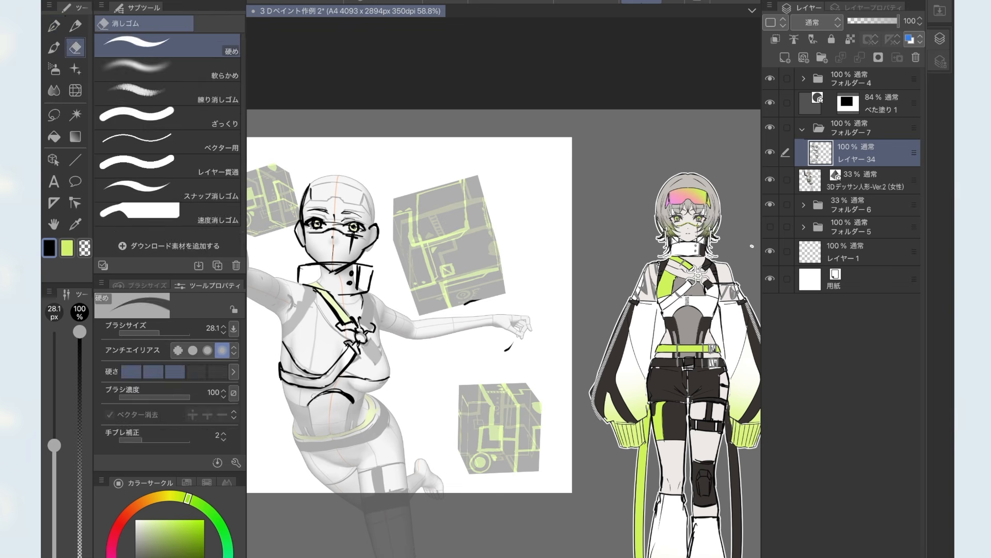
Draw the corset panels and waist belt along the figure's painted guides with the 11.7 px G-pen, cleaning up stray lines
{"action": "left_click_drag", "start_coordinate": [390, 378], "coordinate": [362, 399]}
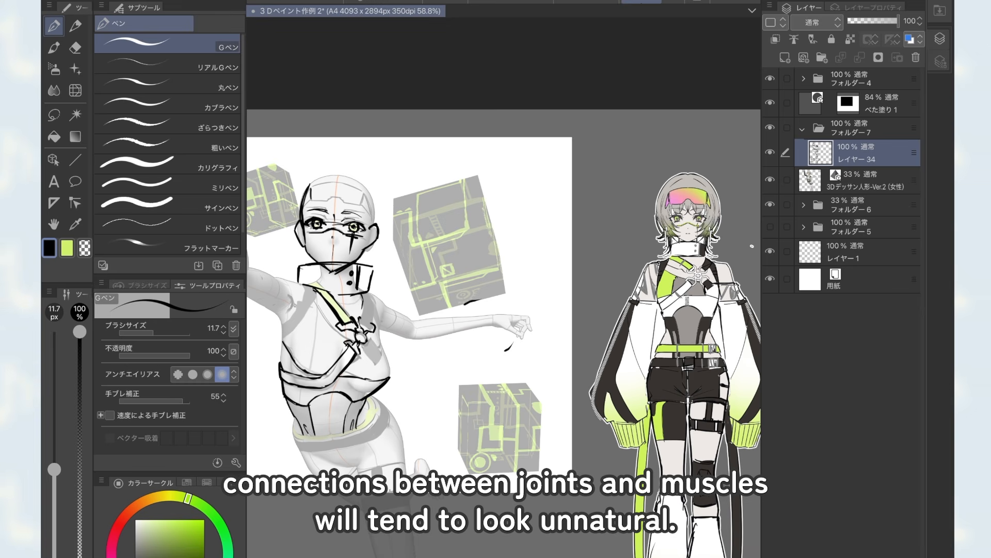
{"action": "left_click_drag", "start_coordinate": [346, 419], "coordinate": [344, 442]}
{"action": "mouse_move", "coordinate": [311, 410]}
{"action": "left_mouse_down"}
{"action": "mouse_move", "coordinate": [316, 444]}
{"action": "mouse_move", "coordinate": [363, 428]}
{"action": "left_mouse_up"}
{"action": "key", "text": "e"}
{"action": "key", "text": "p"}
{"action": "middle_click_drag", "start_coordinate": [390, 377], "coordinate": [477, 306]}
{"action": "scroll", "coordinate": [458, 369], "scroll_direction": "up", "scroll_amount": 3}
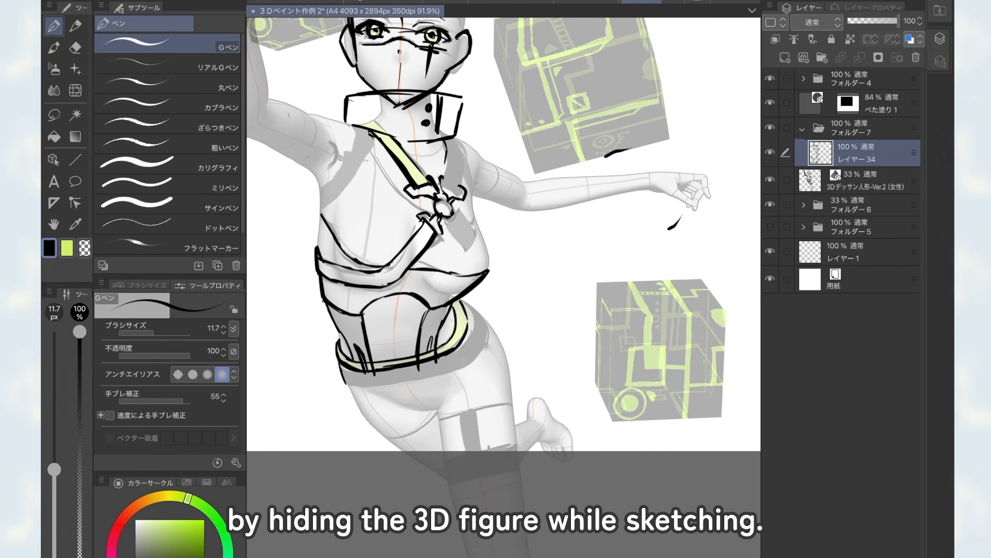
{"action": "key", "text": "e"}
{"action": "left_click_drag", "start_coordinate": [378, 372], "coordinate": [363, 373]}
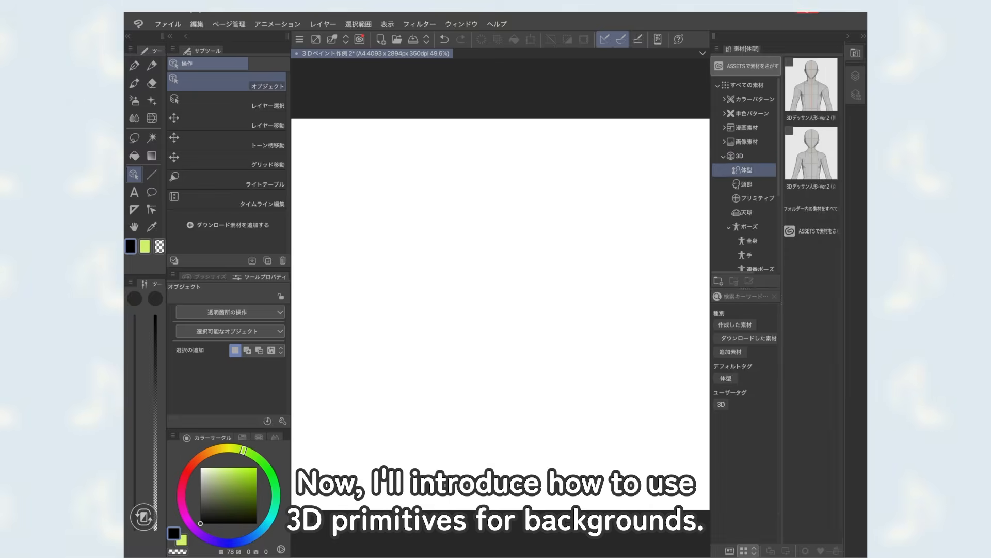
Place a 3D primitive from the プリミティブ materials on the canvas
{"action": "left_click", "coordinate": [753, 198]}
{"action": "left_click_drag", "start_coordinate": [812, 154], "coordinate": [499, 265]}
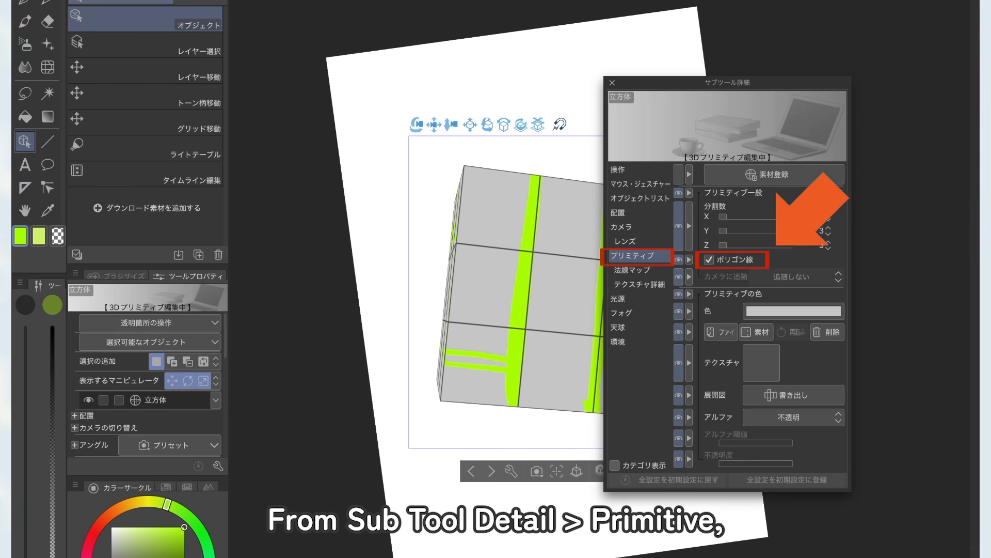
Turn off ポリゴン線 for the painted cube primitive and set its base color to black
{"action": "left_click", "coordinate": [709, 259]}
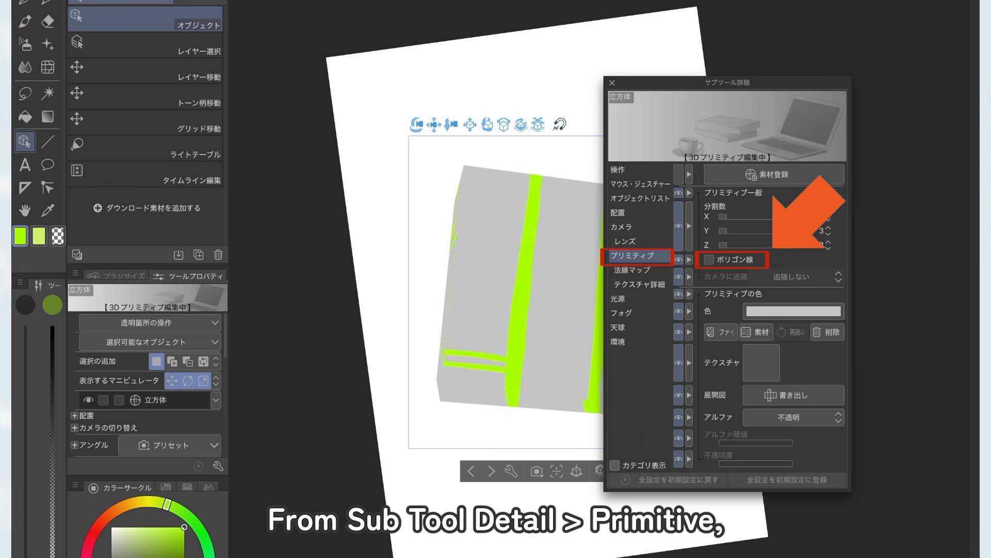
{"action": "left_click", "coordinate": [793, 311]}
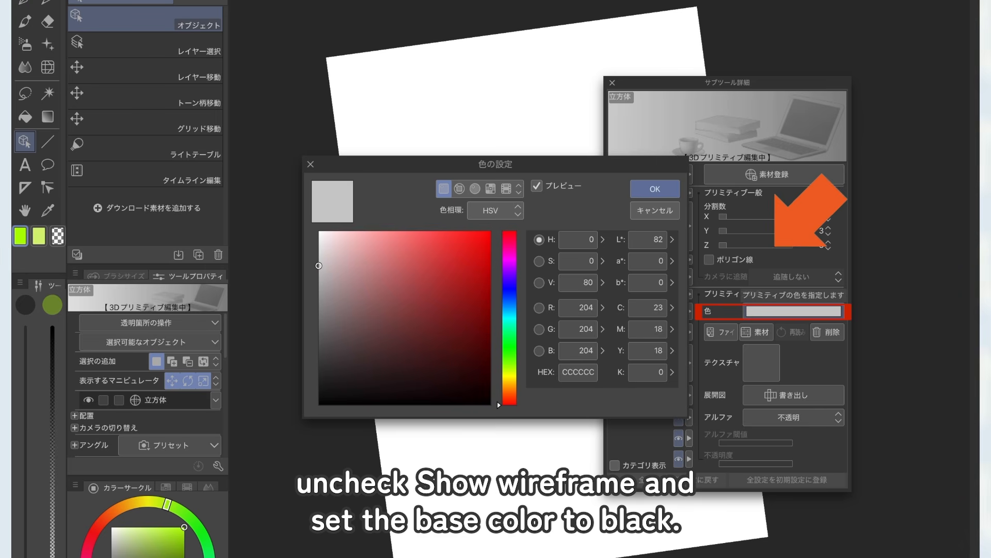
{"action": "left_click", "coordinate": [485, 404]}
{"action": "left_click", "coordinate": [655, 189]}
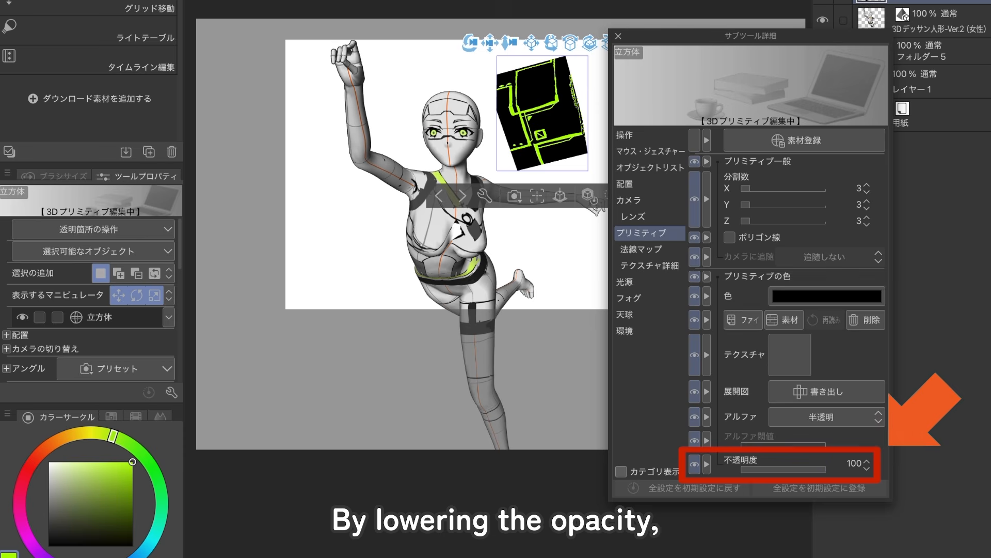
Lower the 不透明度 of the black cube primitive beside the posed figure
{"action": "left_click_drag", "start_coordinate": [826, 469], "coordinate": [790, 467]}
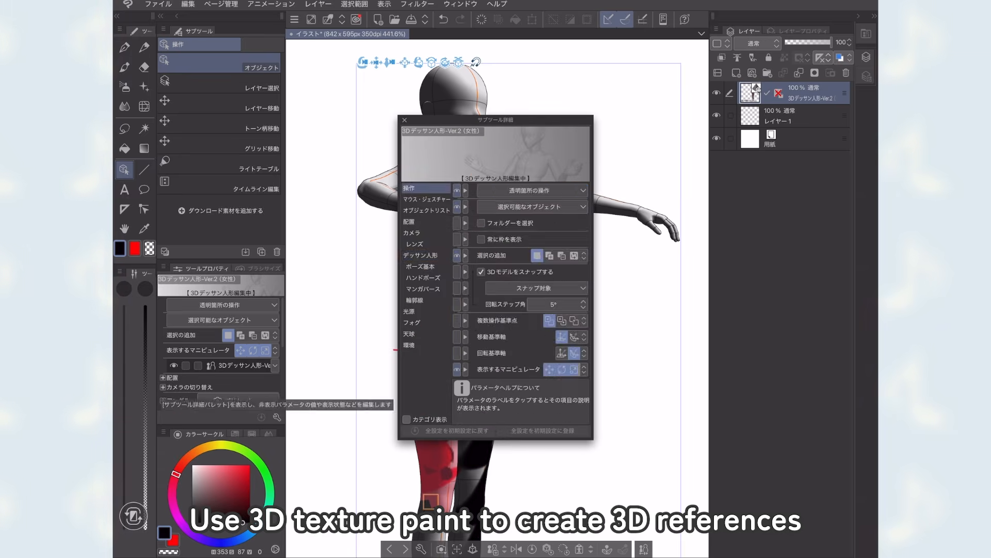
{"action": "mouse_move", "coordinate": [703, 289]}
{"action": "left_mouse_down"}
{"action": "mouse_move", "coordinate": [698, 323]}
{"action": "mouse_move", "coordinate": [702, 297]}
{"action": "left_mouse_up"}
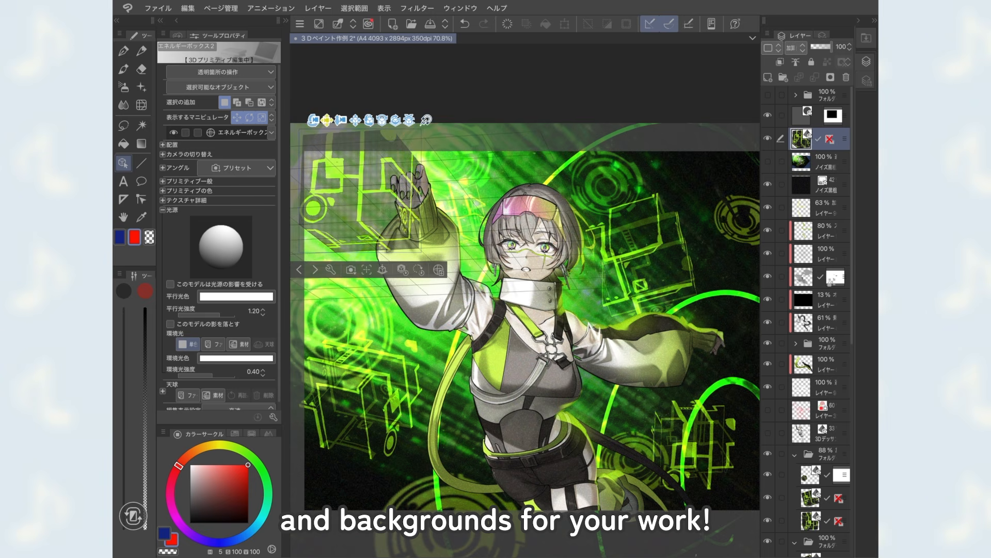
Pan the 3D camera for the エネルギーボックス2 primitive in the green background of the finished illustration
{"action": "left_click_drag", "start_coordinate": [327, 119], "coordinate": [321, 84]}
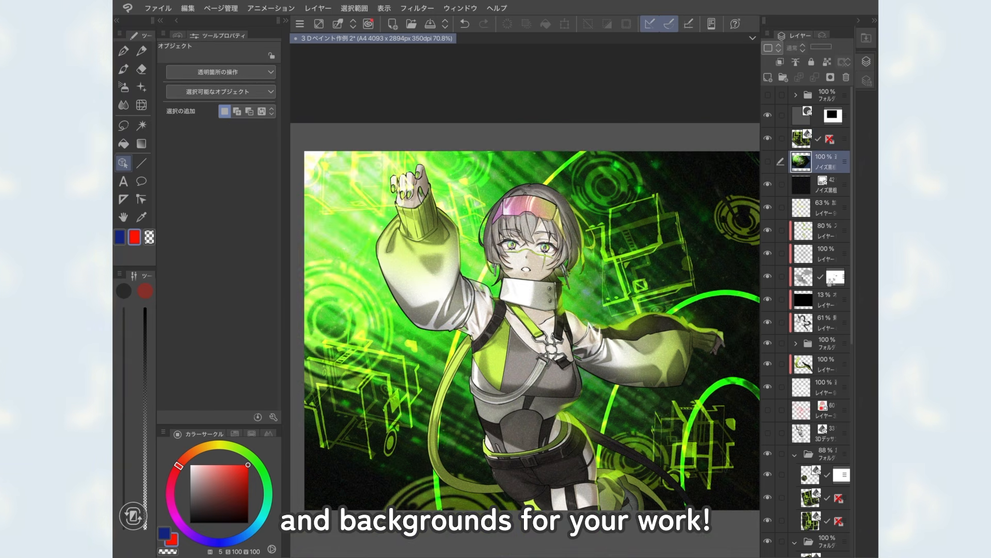